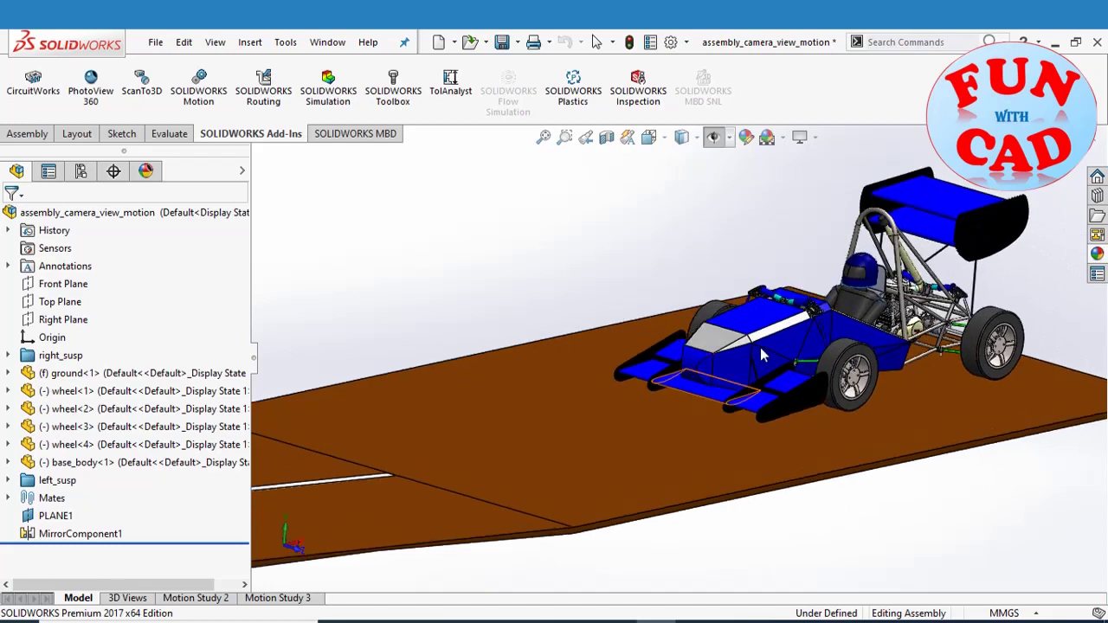
# - Fix the base_body component in place in the assembly
pyautogui.scroll(-3, 820, 355)
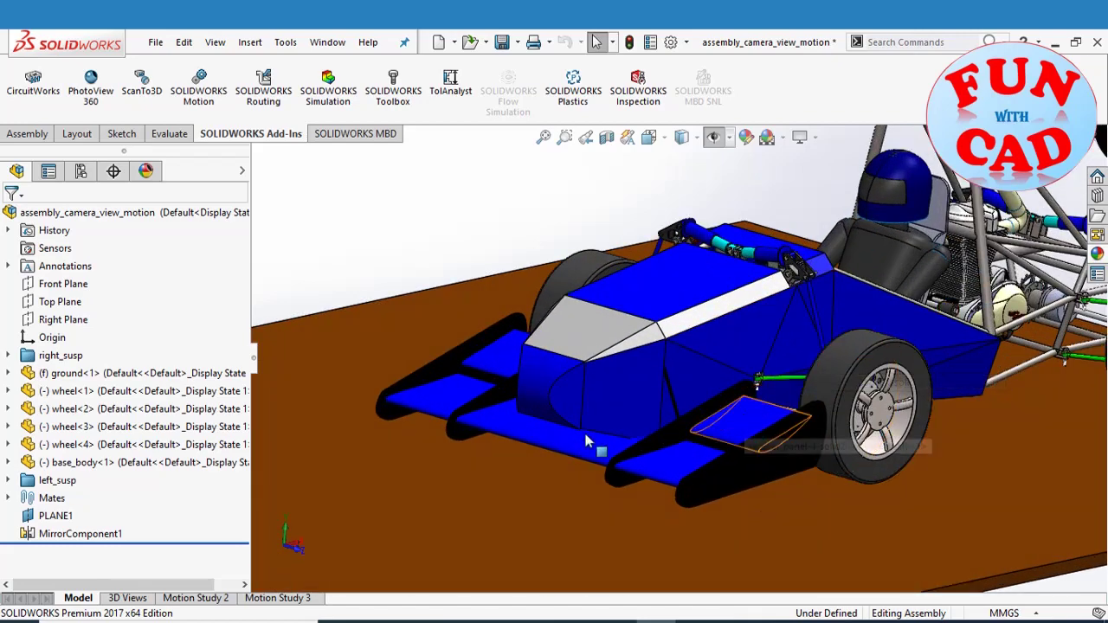
pyautogui.rightClick(124, 466)
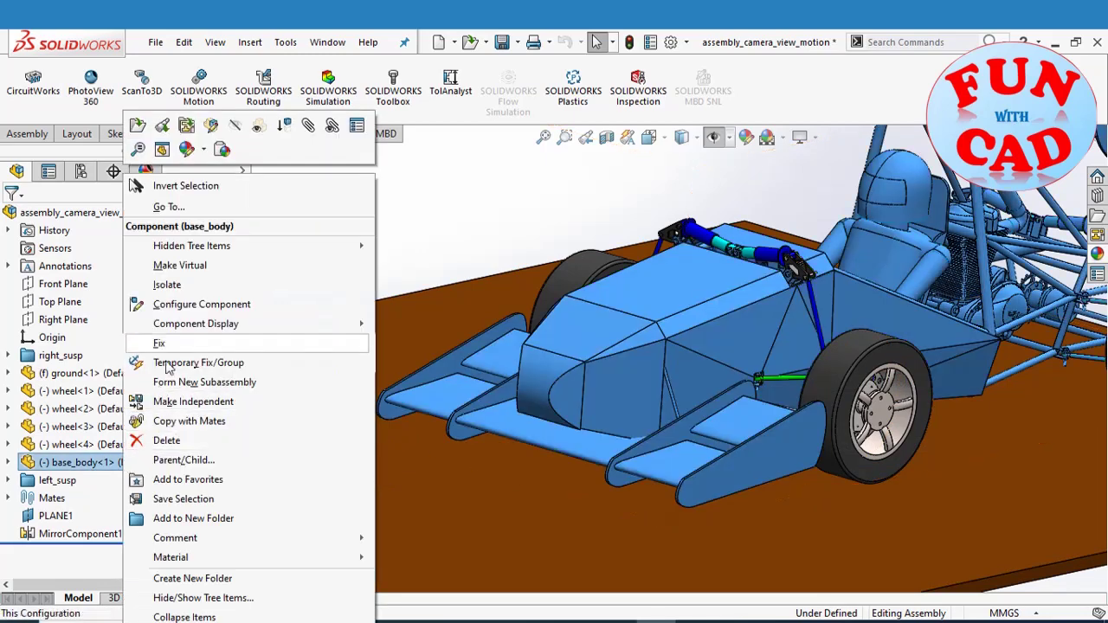
pyautogui.press('Escape')
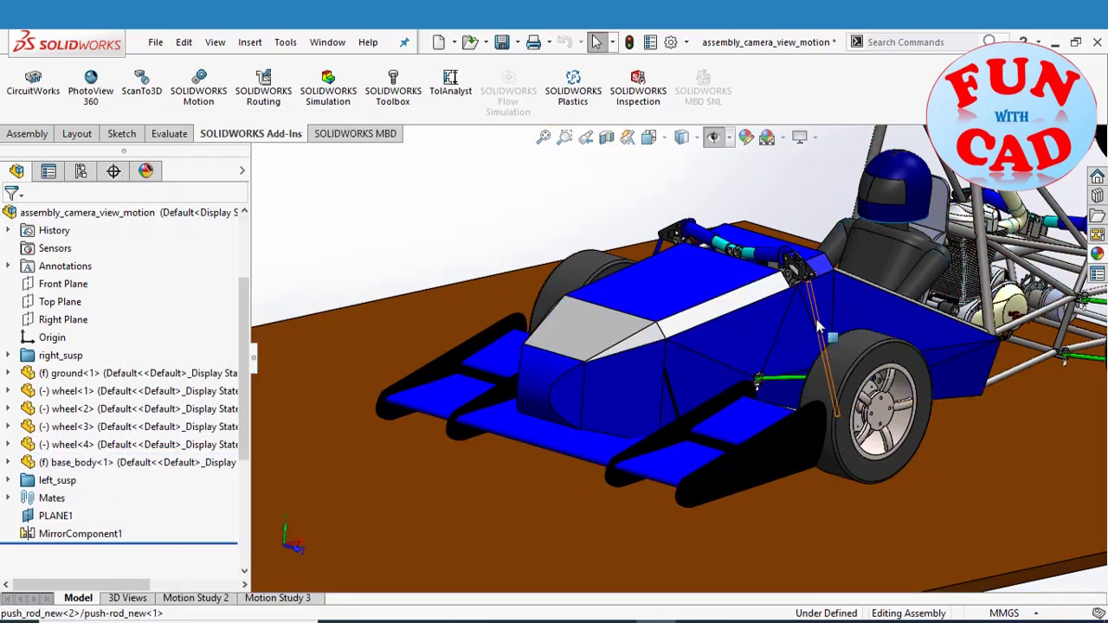
# - Move the front push rods on both sides of the car to check how the suspension linkage responds
pyautogui.click(821, 322)
pyautogui.moveTo(818, 303)
pyautogui.mouseDown()
pyautogui.moveTo(822, 320)
pyautogui.moveTo(820, 286)
pyautogui.moveTo(822, 315)
pyautogui.mouseUp()
pyautogui.moveTo(821, 315); pyautogui.dragTo(598, 301, button='middle')
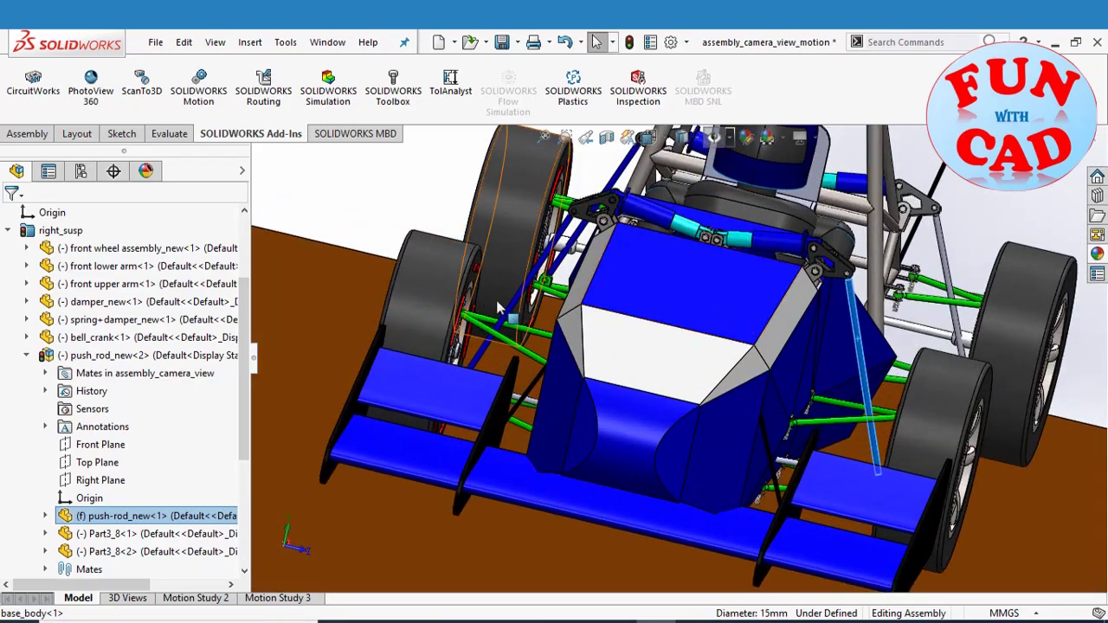
pyautogui.moveTo(518, 310); pyautogui.dragTo(538, 283)
pyautogui.scroll(6, 523, 324)
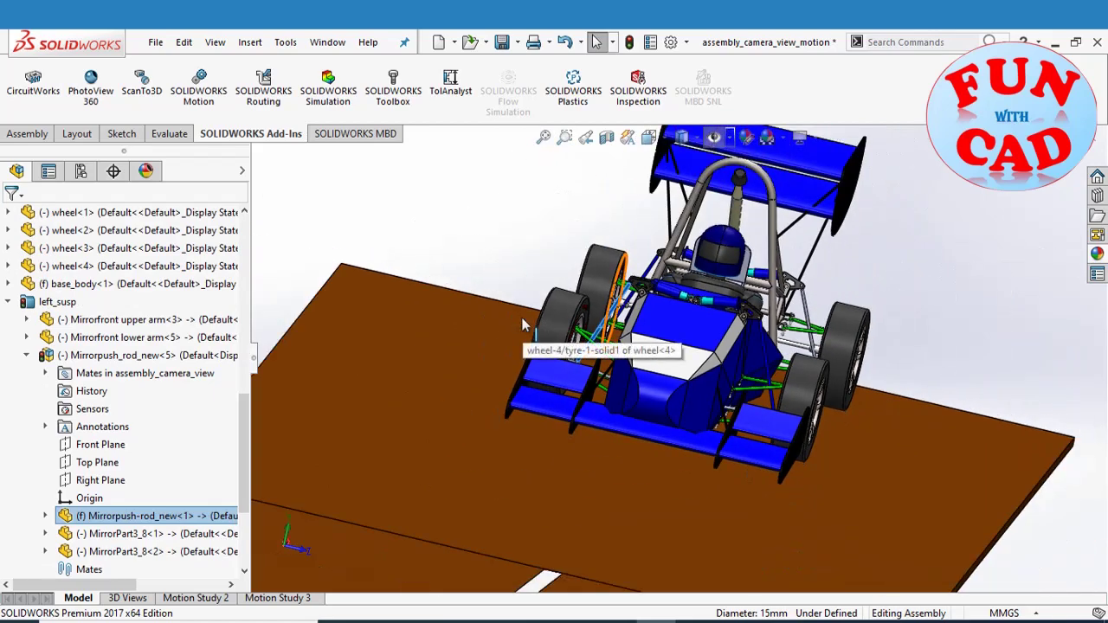
pyautogui.scroll(-5, 523, 325)
pyautogui.hotkey('ctrl', '7')
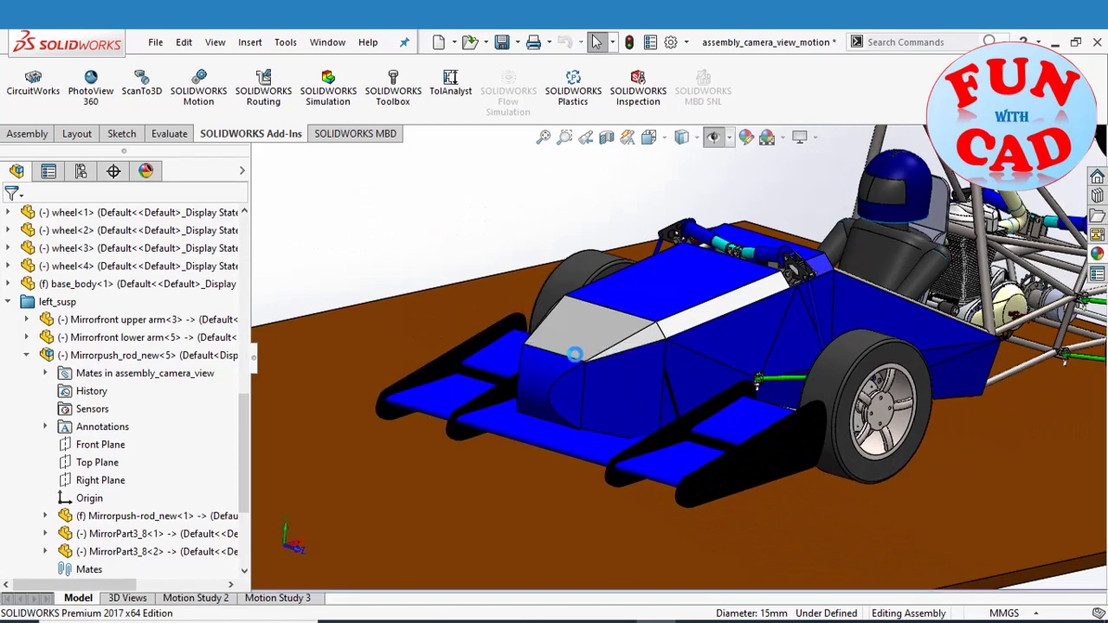
# - Examine the height profile of the ground track along its length in the front view
pyautogui.scroll(3, 588, 355)
pyautogui.hotkey('ctrl', '1')
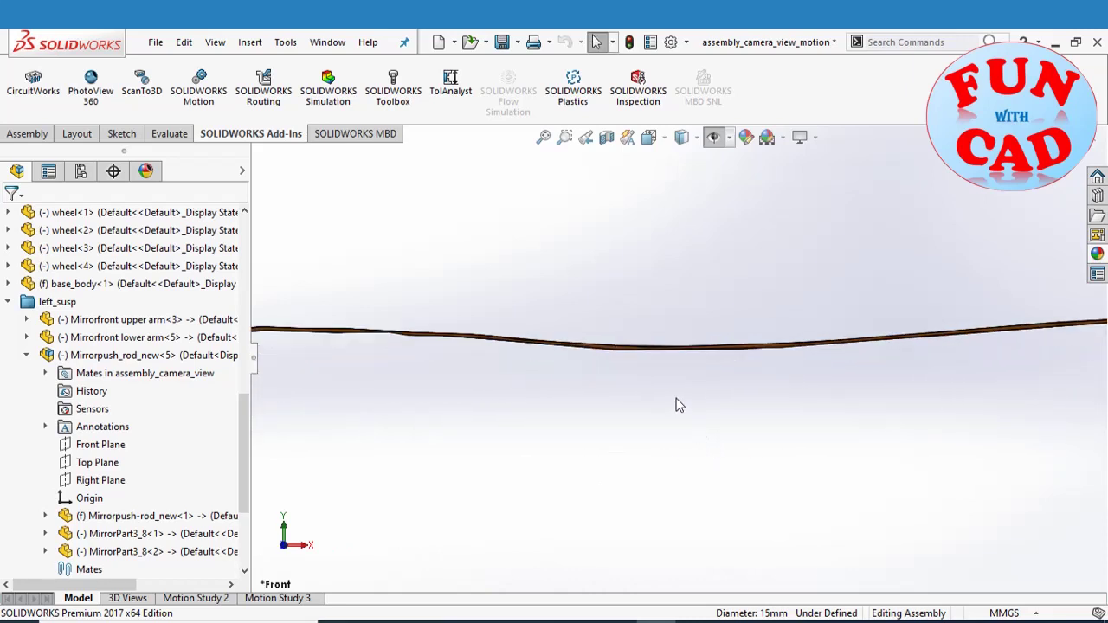
pyautogui.keyDown('ctrl'); pyautogui.moveTo(567, 372); pyautogui.dragTo(785, 375, button='middle'); pyautogui.keyUp('ctrl')
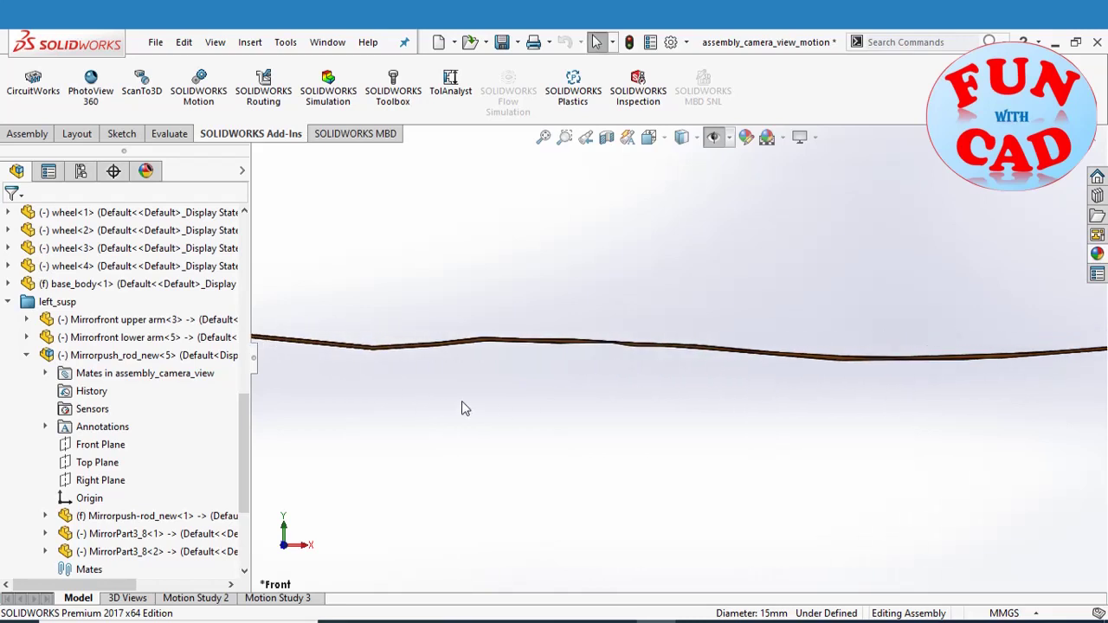
pyautogui.keyDown('ctrl'); pyautogui.moveTo(464, 405); pyautogui.dragTo(621, 397, button='middle'); pyautogui.keyUp('ctrl')
pyautogui.keyDown('ctrl'); pyautogui.moveTo(511, 384); pyautogui.dragTo(636, 391, button='middle'); pyautogui.keyUp('ctrl')
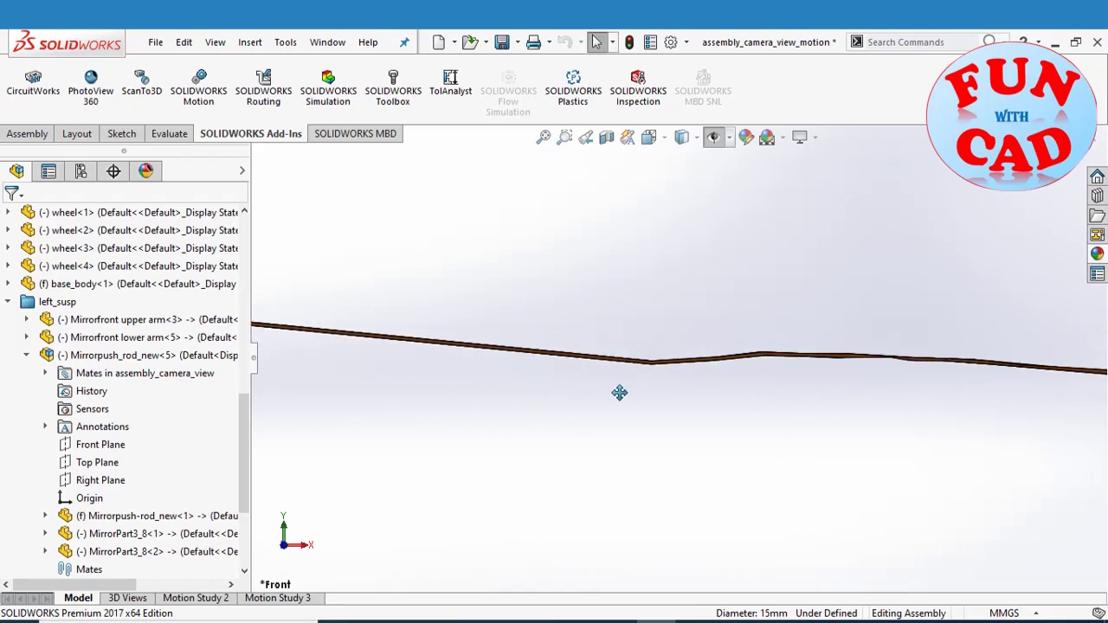
pyautogui.keyDown('ctrl'); pyautogui.moveTo(480, 401); pyautogui.dragTo(795, 420, button='middle'); pyautogui.keyUp('ctrl')
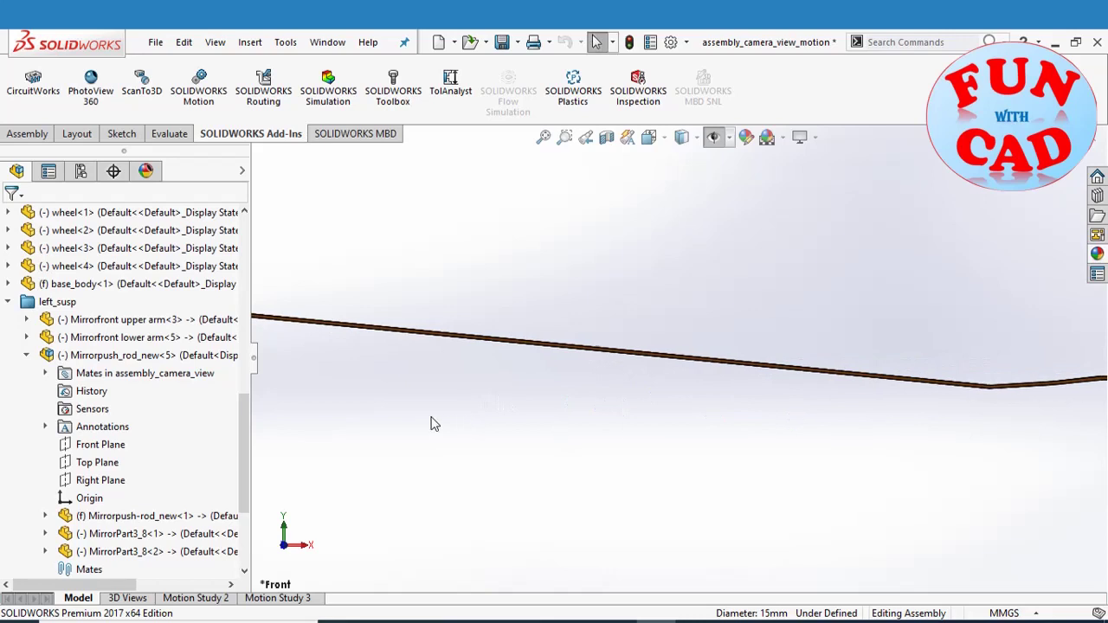
pyautogui.keyDown('ctrl'); pyautogui.moveTo(445, 421); pyautogui.dragTo(762, 421, button='middle'); pyautogui.keyUp('ctrl')
pyautogui.keyDown('ctrl'); pyautogui.moveTo(376, 395); pyautogui.dragTo(648, 391, button='middle'); pyautogui.keyUp('ctrl')
pyautogui.keyDown('ctrl'); pyautogui.moveTo(475, 405); pyautogui.dragTo(717, 404, button='middle'); pyautogui.keyUp('ctrl')
pyautogui.keyDown('ctrl'); pyautogui.moveTo(433, 438); pyautogui.dragTo(755, 429, button='middle'); pyautogui.keyUp('ctrl')
pyautogui.keyDown('ctrl'); pyautogui.moveTo(339, 438); pyautogui.dragTo(629, 431, button='middle'); pyautogui.keyUp('ctrl')
pyautogui.keyDown('ctrl'); pyautogui.moveTo(391, 408); pyautogui.dragTo(697, 426, button='middle'); pyautogui.keyUp('ctrl')
pyautogui.hotkey('ctrl', '7')
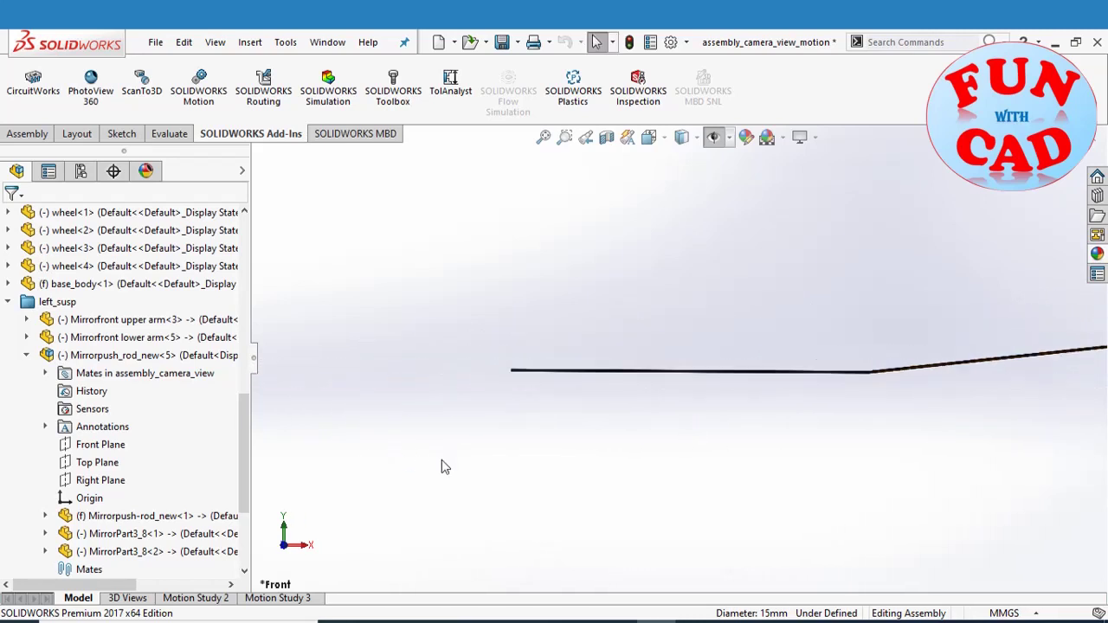
# - Set the base_body component to float and open Motion Study 3, collapsing its lights and cameras group
pyautogui.rightClick(74, 291)
pyautogui.click(120, 343)
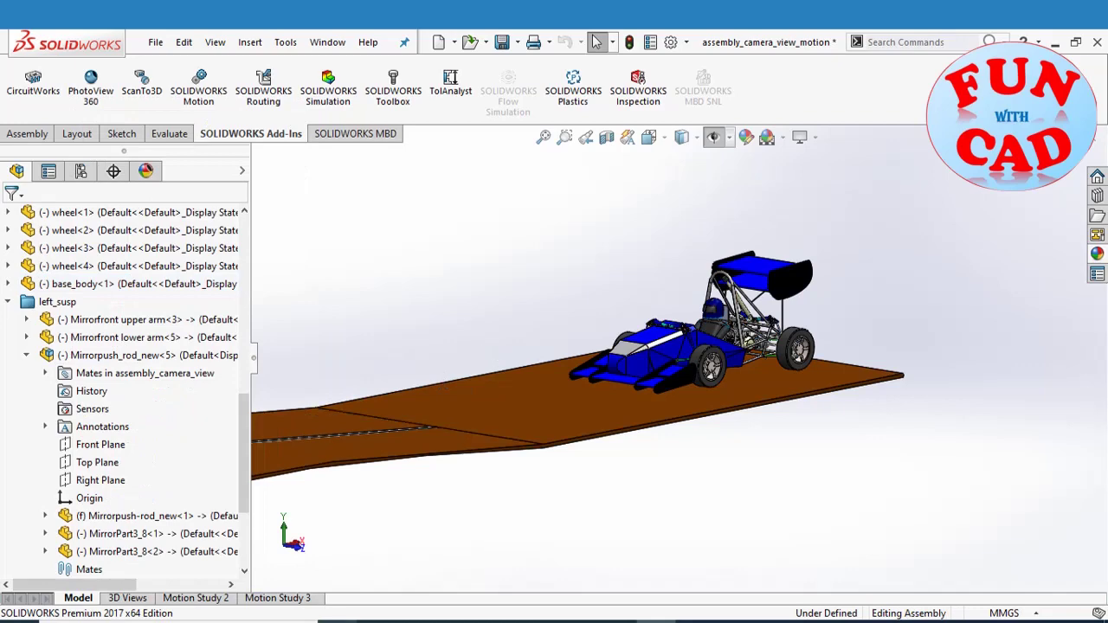
pyautogui.click(277, 598)
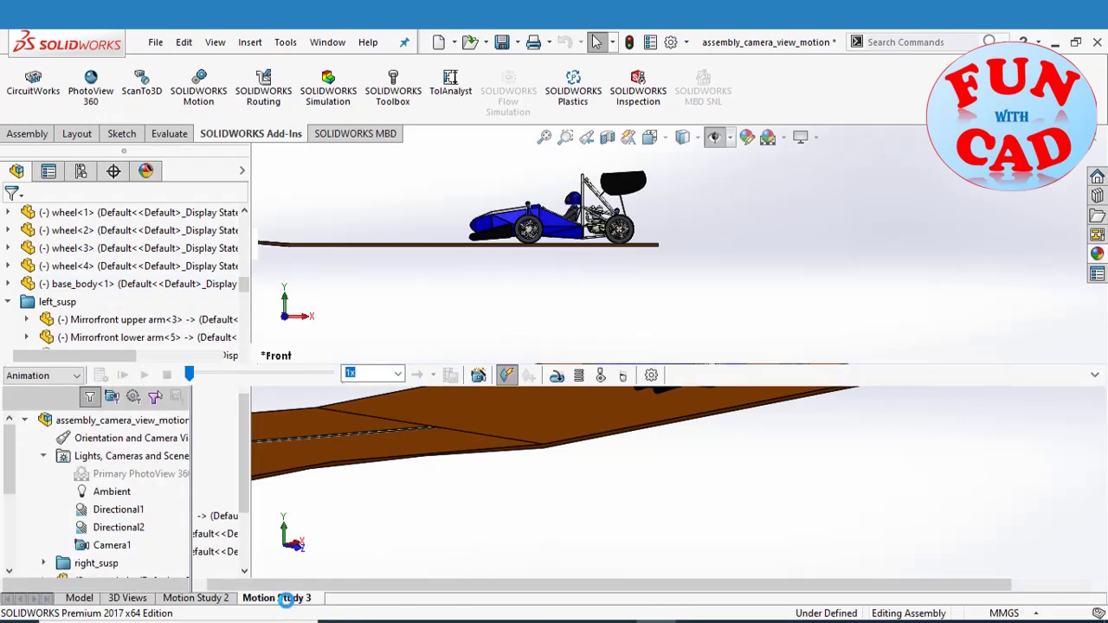
pyautogui.click(43, 456)
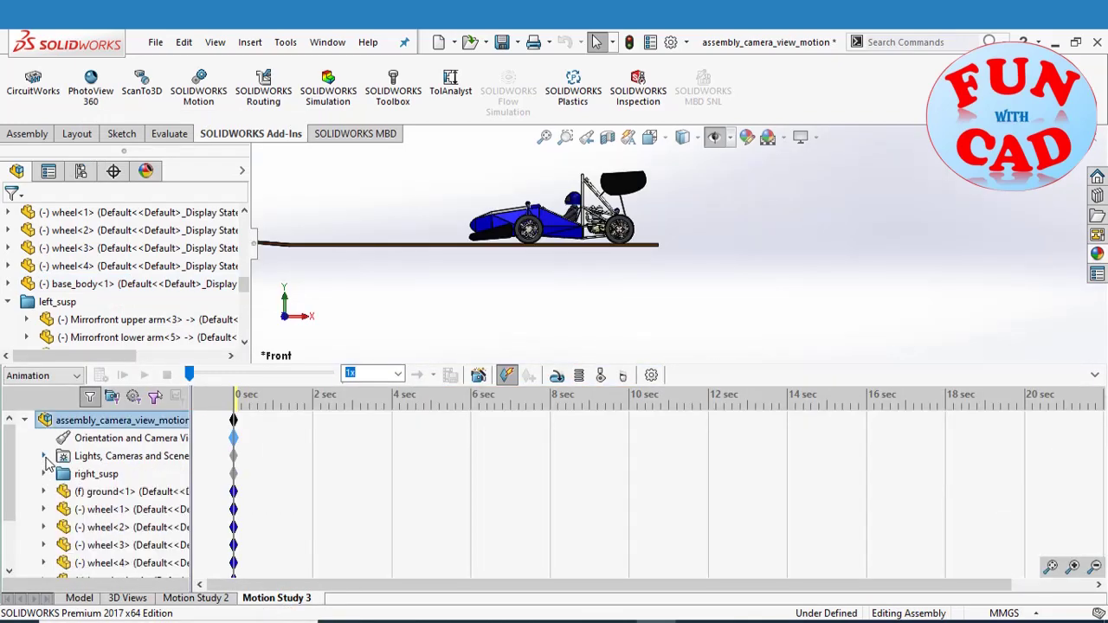
# - Enable the SOLIDWORKS Motion add-in and set the study type to Motion Analysis
pyautogui.click(208, 93)
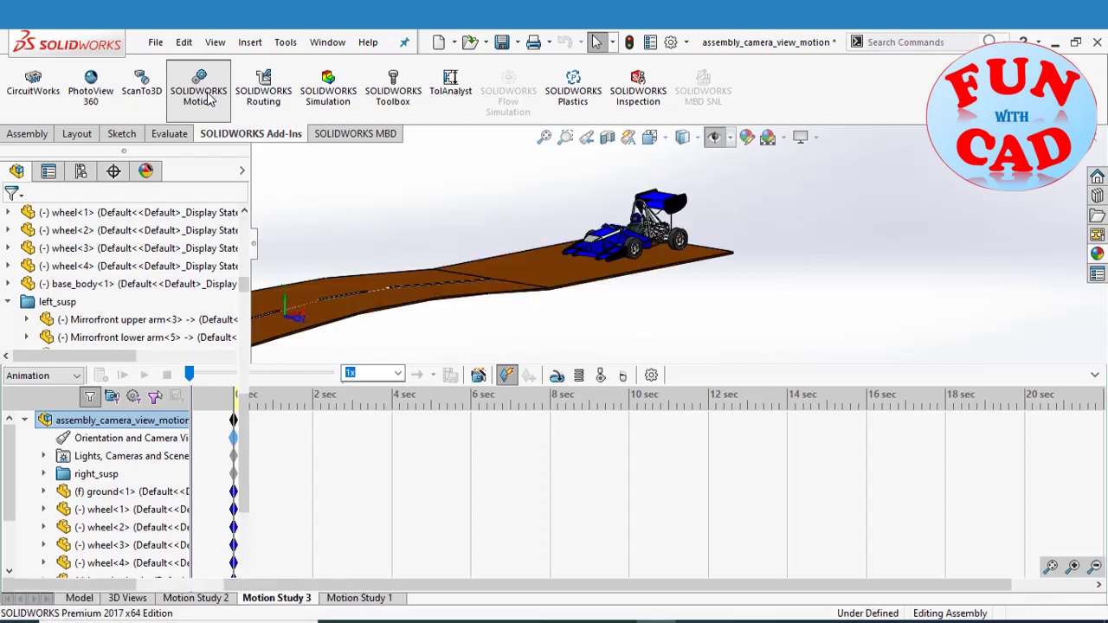
pyautogui.hotkey('ctrl', '1')
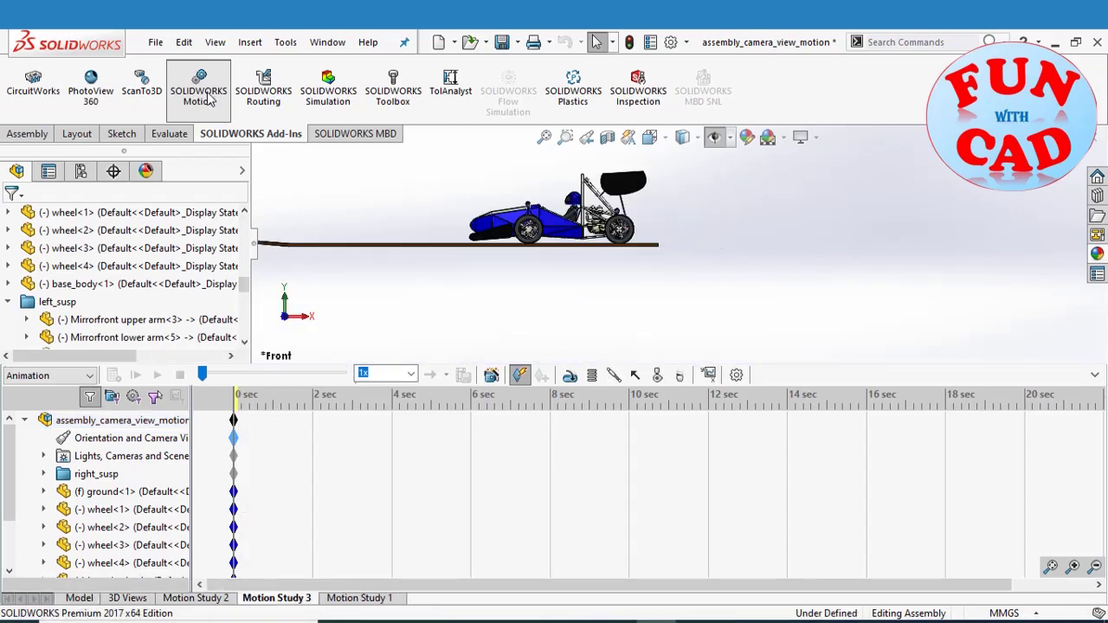
pyautogui.click(50, 378)
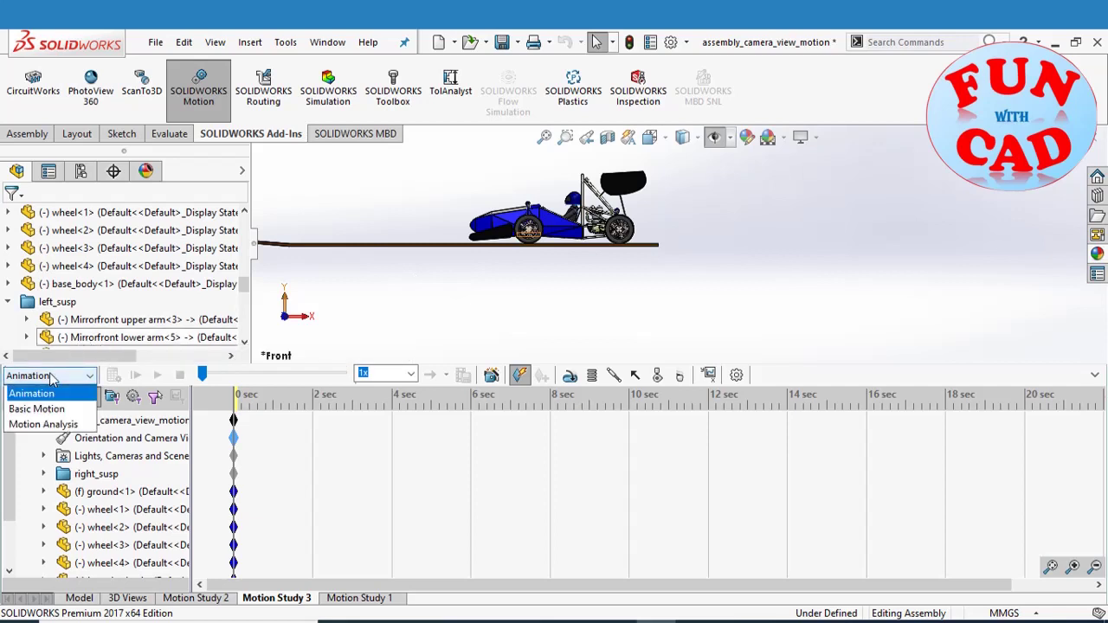
pyautogui.click(59, 426)
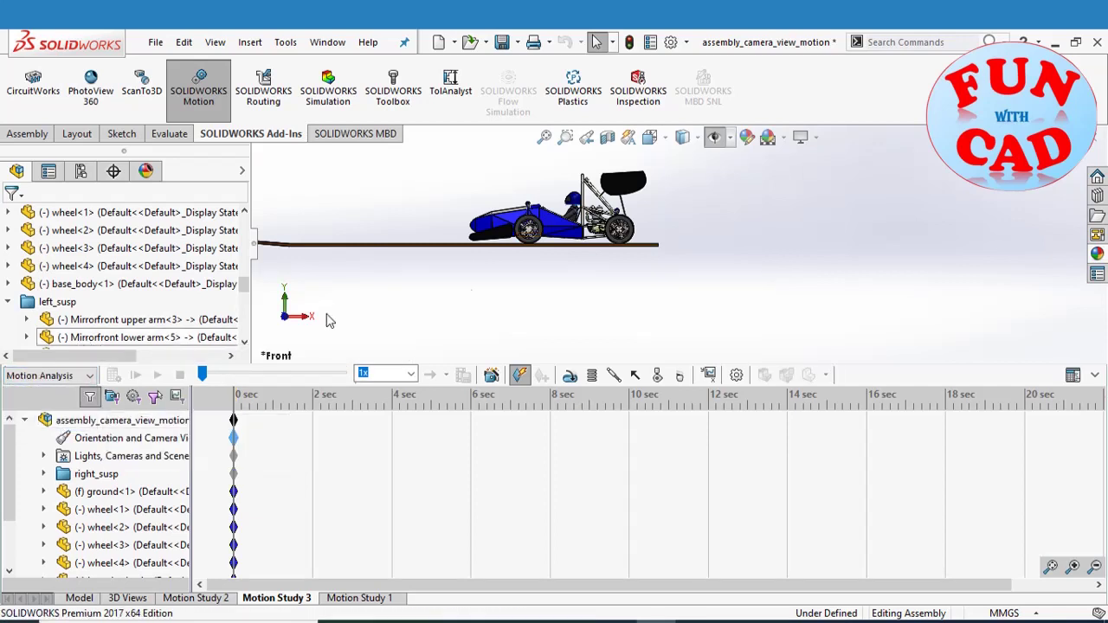
# - Review the Motion Analysis study properties, including frame rate, contact resolution and accuracy, and accept them
pyautogui.click(737, 375)
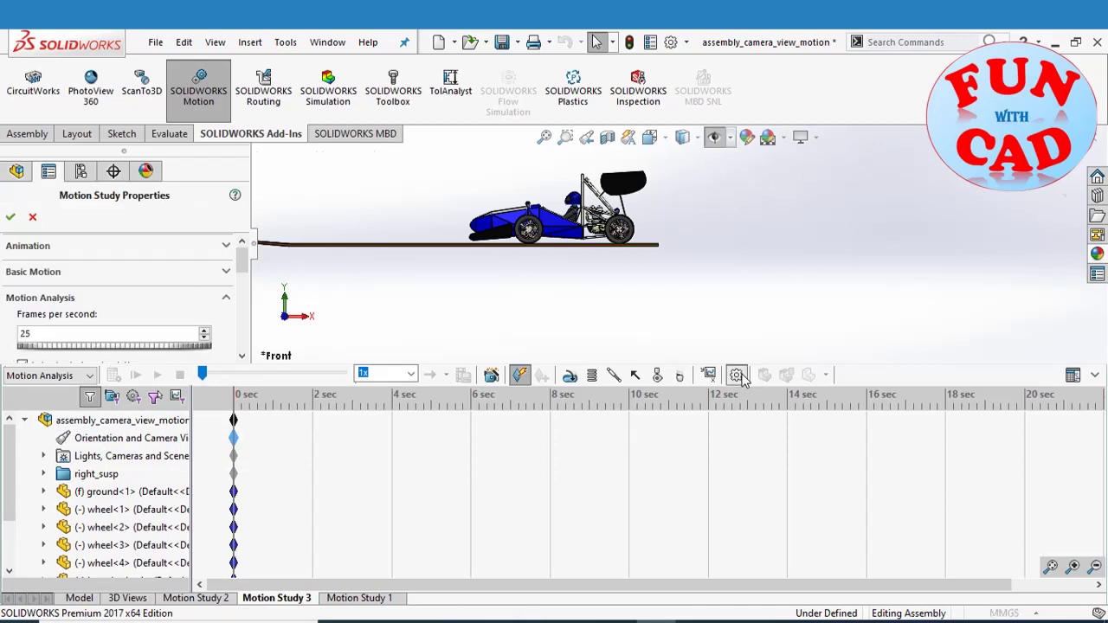
pyautogui.scroll(-5, 129, 285)
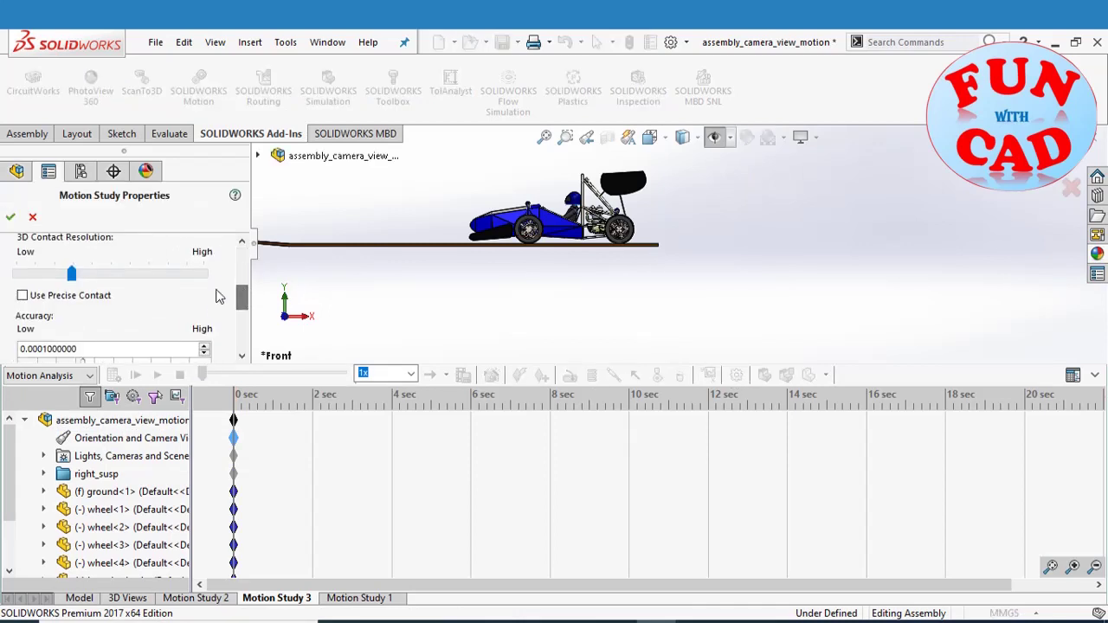
pyautogui.click(9, 217)
# - Add gravity of 9806.65 mm/s^2 to the motion study
pyautogui.scroll(-2, 689, 355)
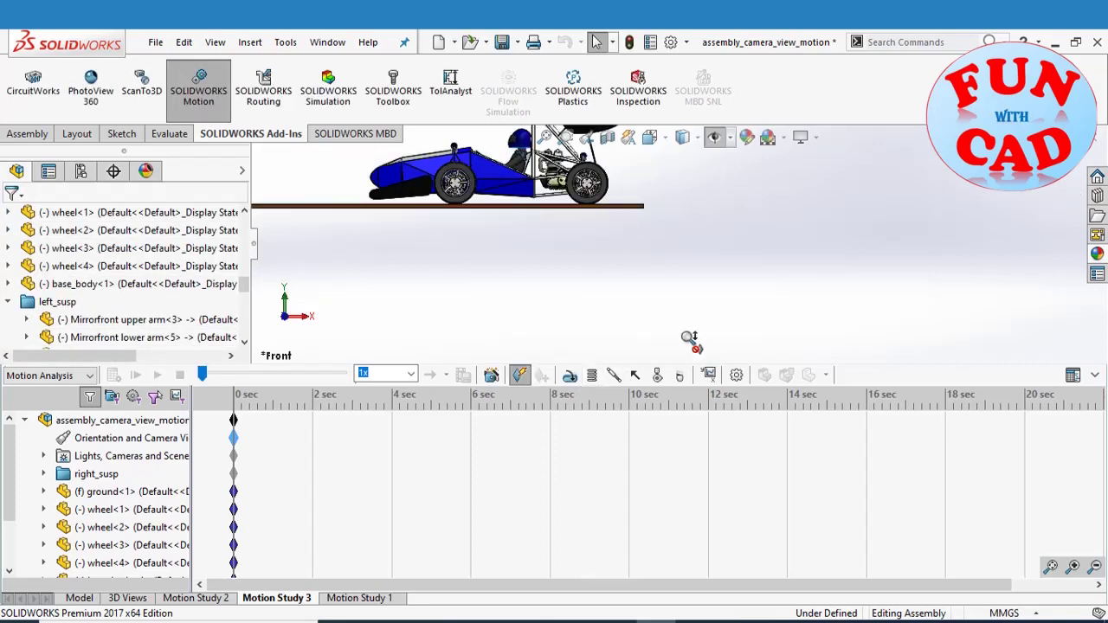
pyautogui.click(681, 375)
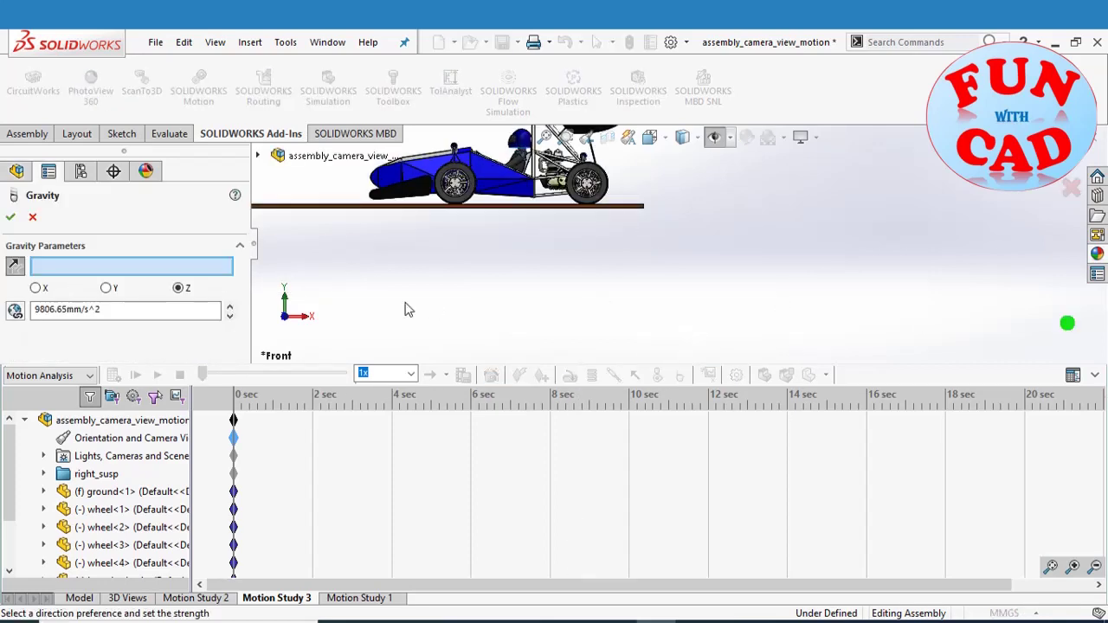
pyautogui.click(10, 217)
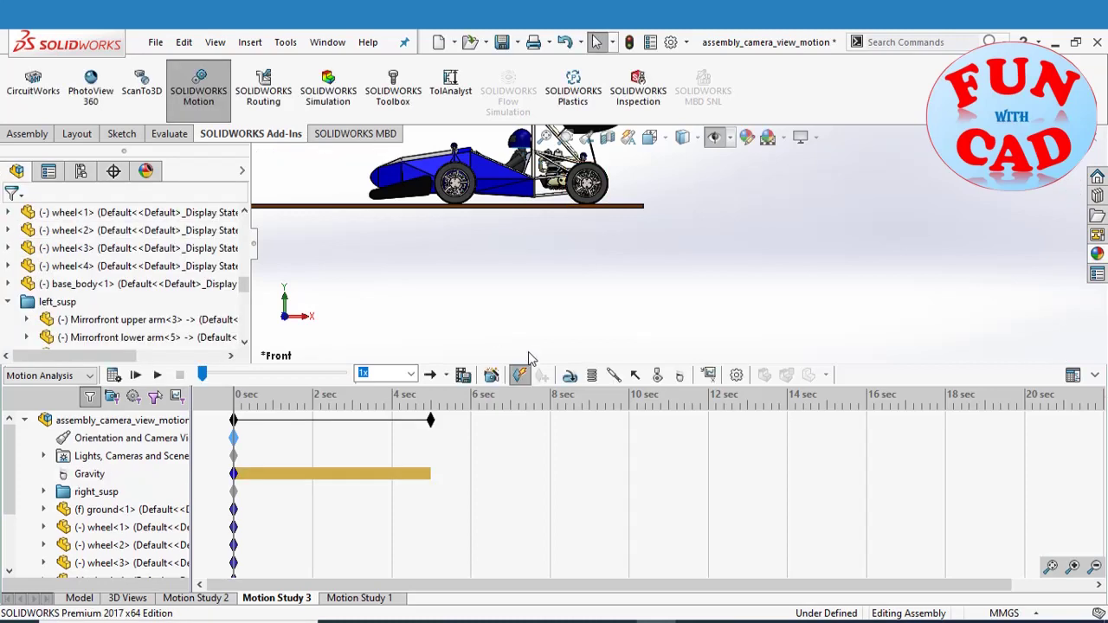
# - Start a solid body contact and select the four wheels and the ground as its components
pyautogui.click(657, 375)
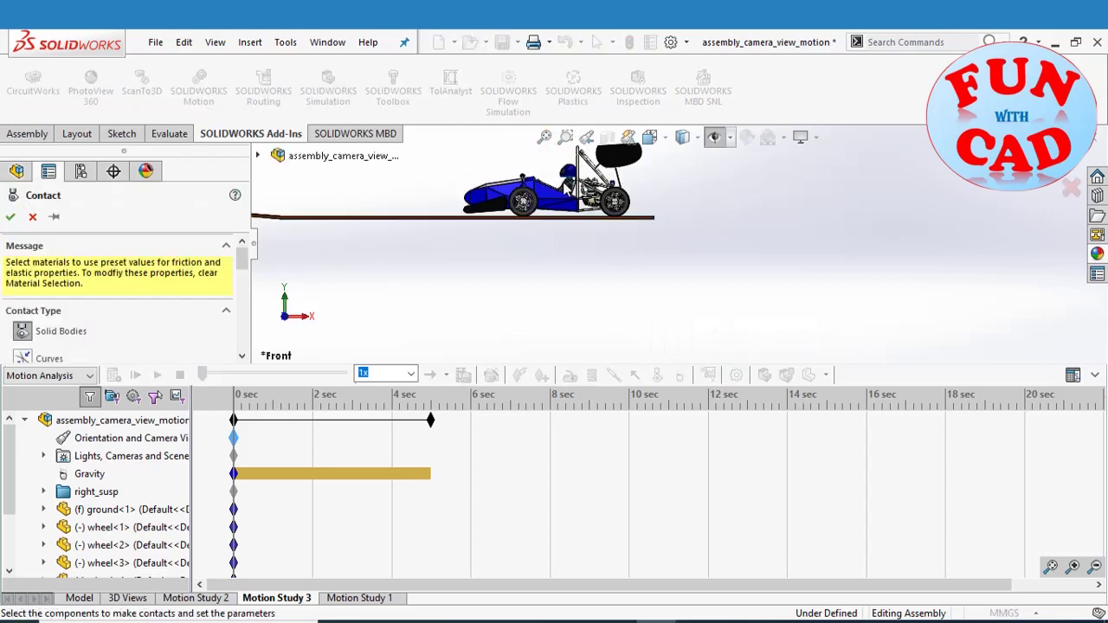
pyautogui.scroll(-2, 547, 202)
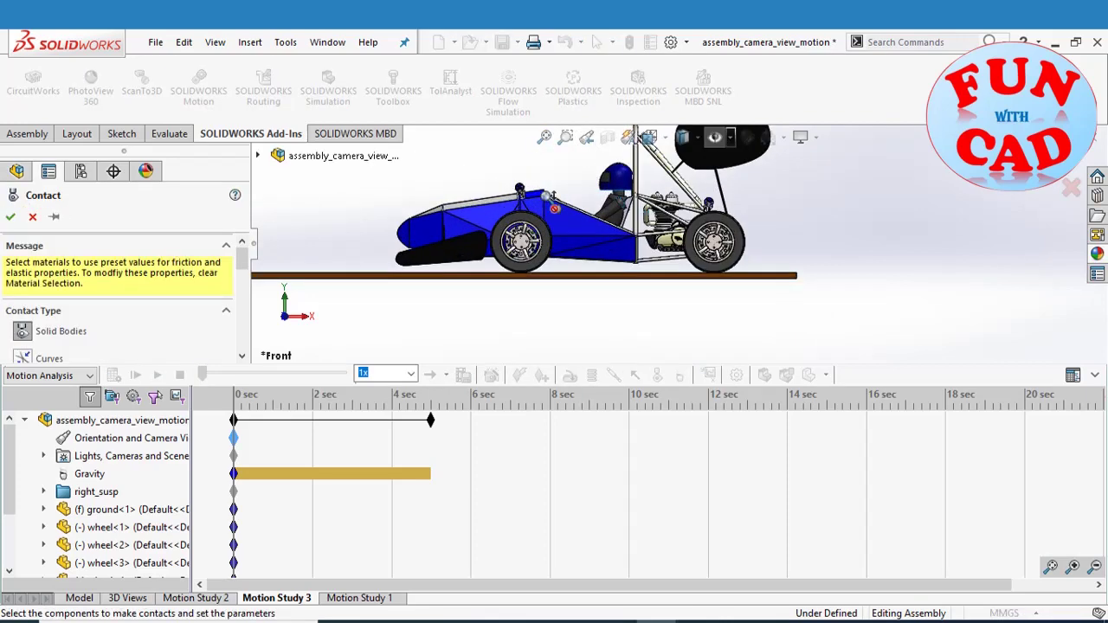
pyautogui.click(543, 252)
pyautogui.click(704, 259)
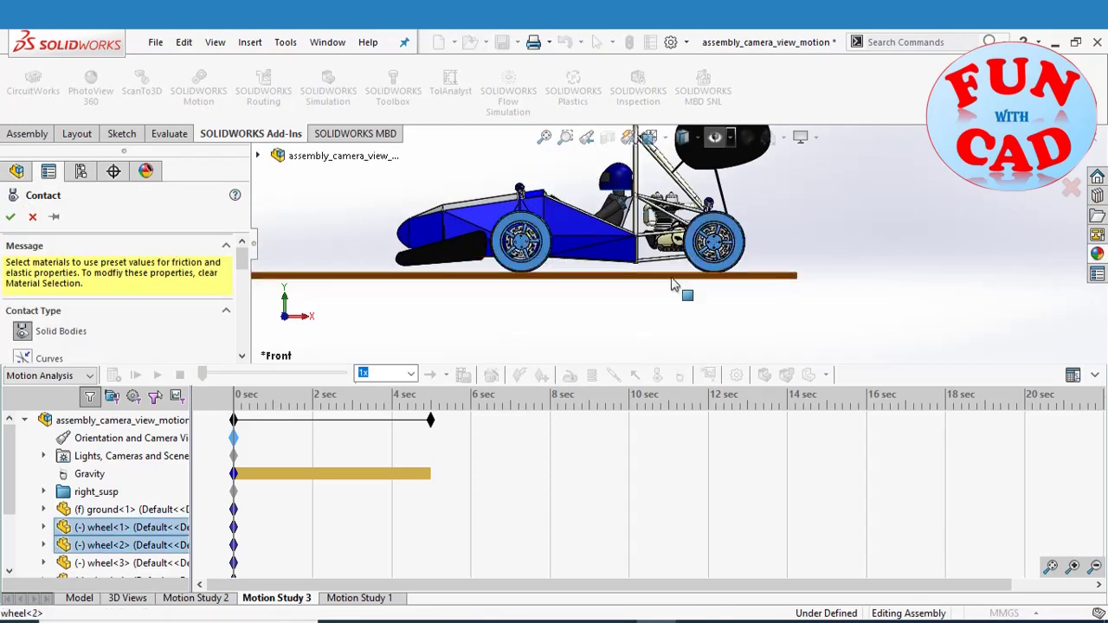
pyautogui.click(645, 277)
pyautogui.scroll(-2, 580, 285)
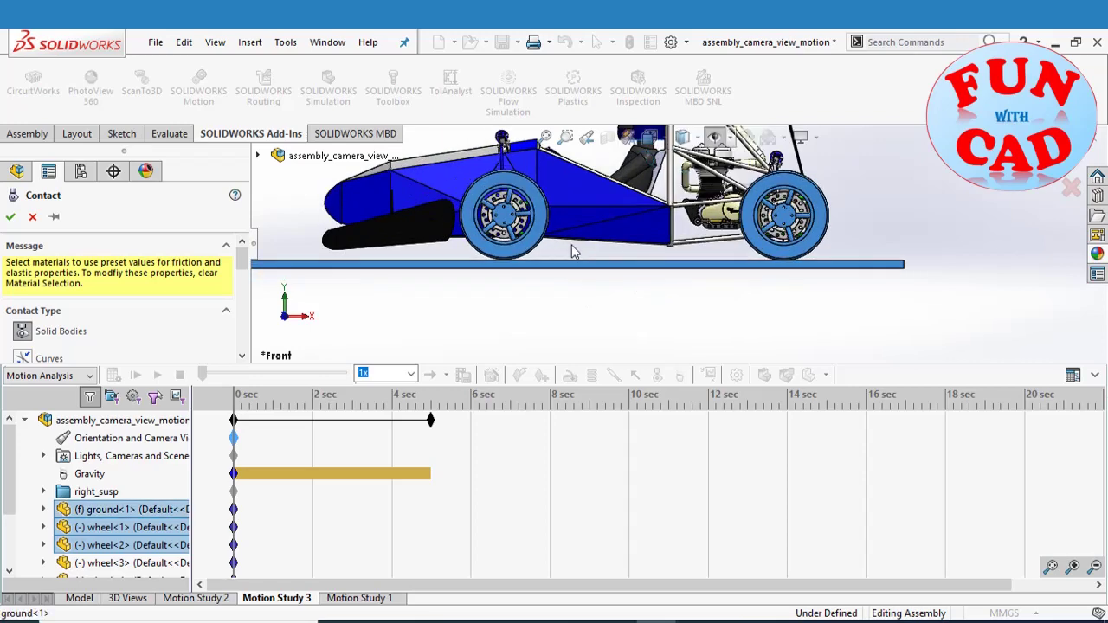
pyautogui.scroll(-2, 442, 259)
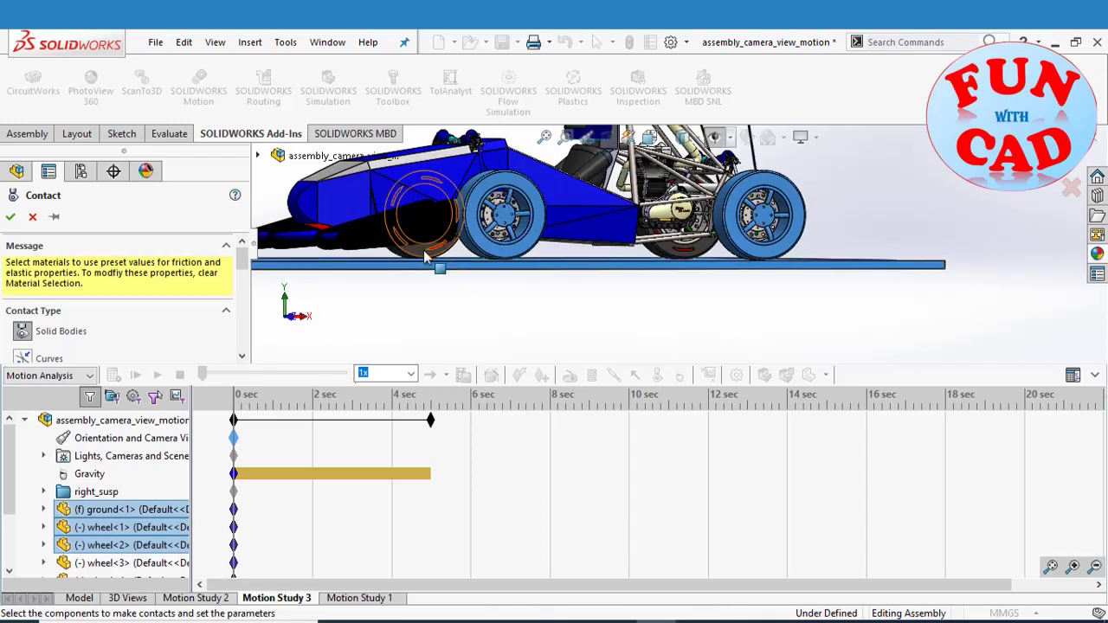
pyautogui.click(670, 252)
# - Turn off the contact's material presets, set dynamic friction to 0.4 and static friction to 0.45, and create the contact
pyautogui.moveTo(244, 271); pyautogui.dragTo(248, 299)
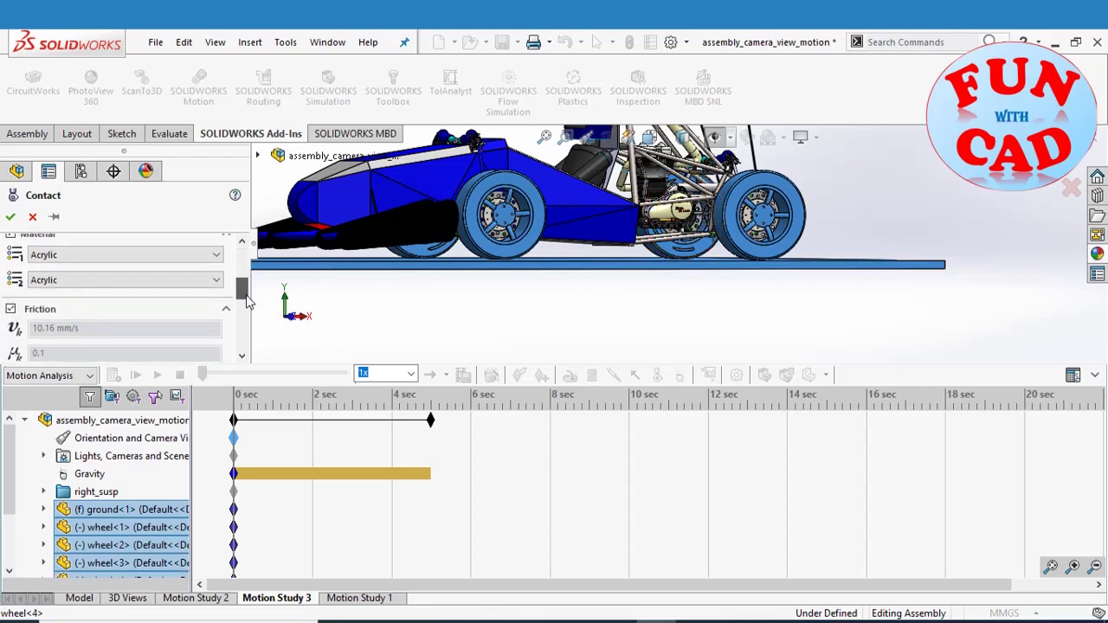
pyautogui.click(11, 238)
pyautogui.moveTo(243, 297); pyautogui.dragTo(246, 315)
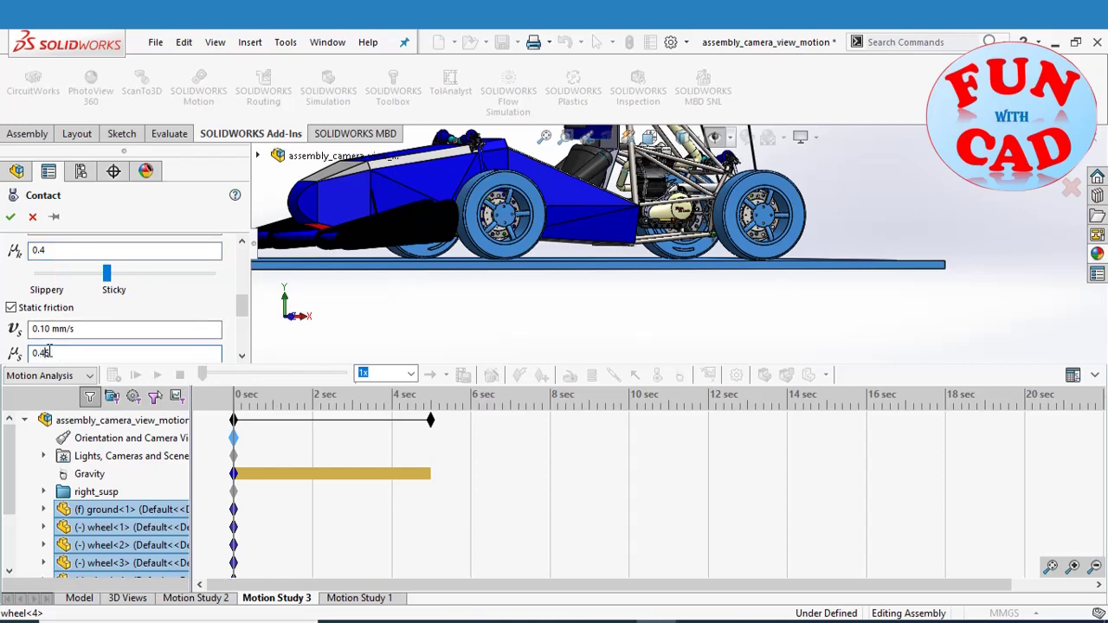
pyautogui.click(11, 217)
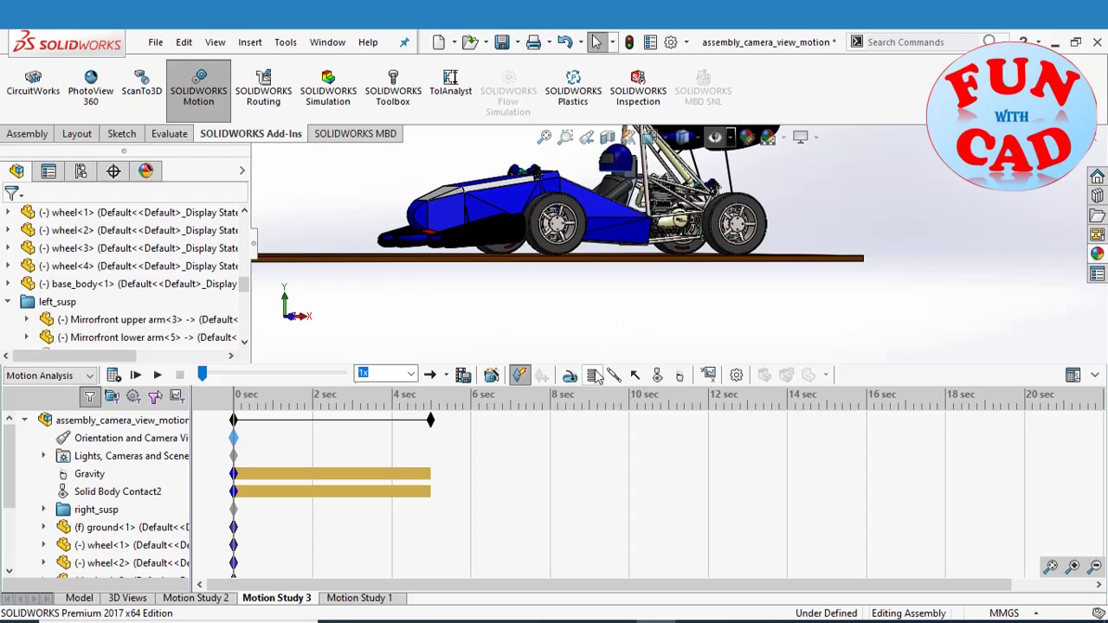
# - Add a linear spring on the front suspension between the end edge of damper_new<1> and the collar-side edge of spring+damper_new<1>
pyautogui.click(595, 374)
pyautogui.scroll(-5, 543, 182)
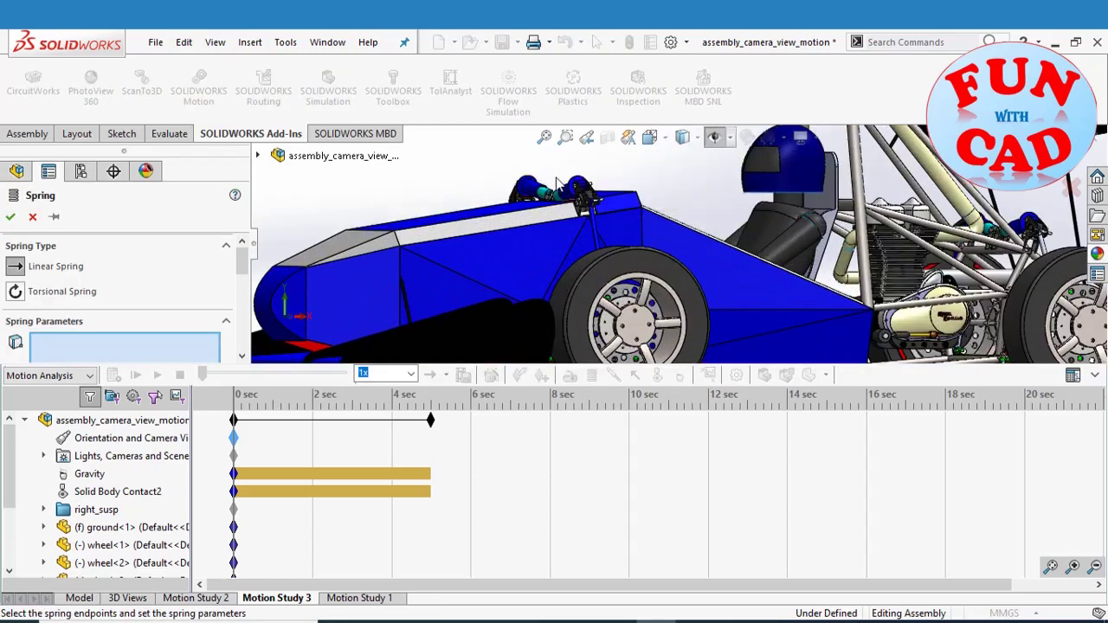
pyautogui.scroll(-6, 559, 184)
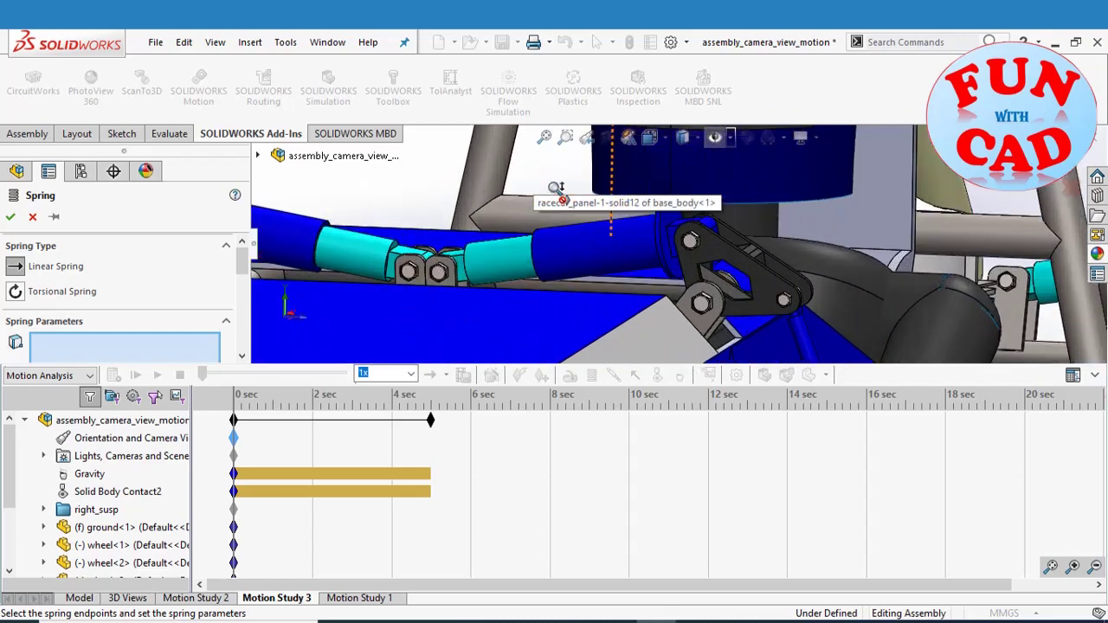
pyautogui.click(467, 283)
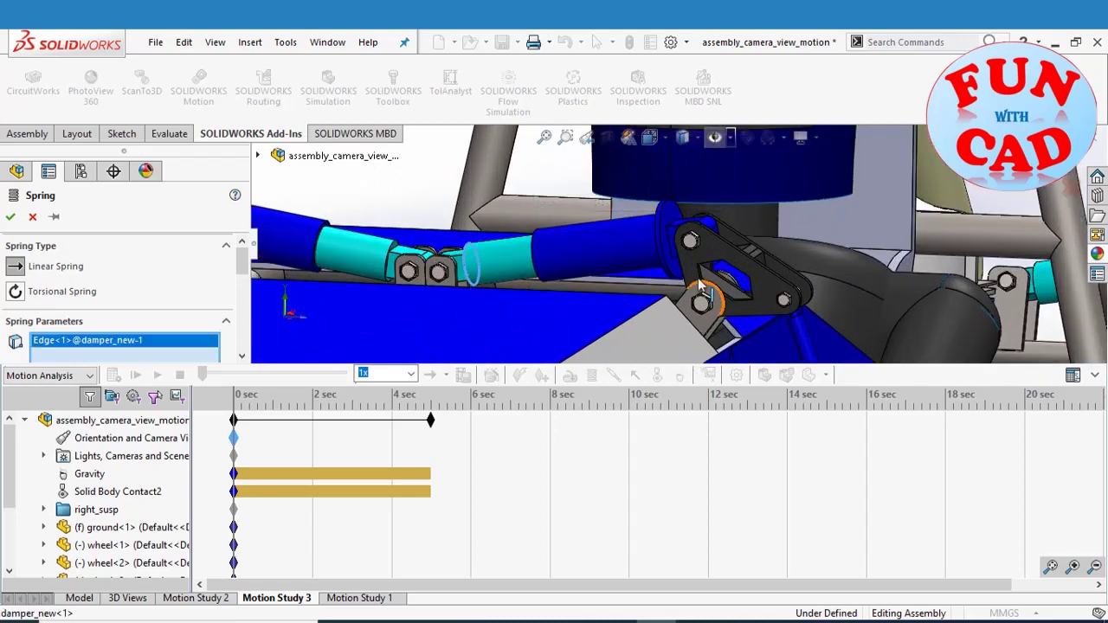
pyautogui.moveTo(693, 275); pyautogui.dragTo(630, 256, button='middle')
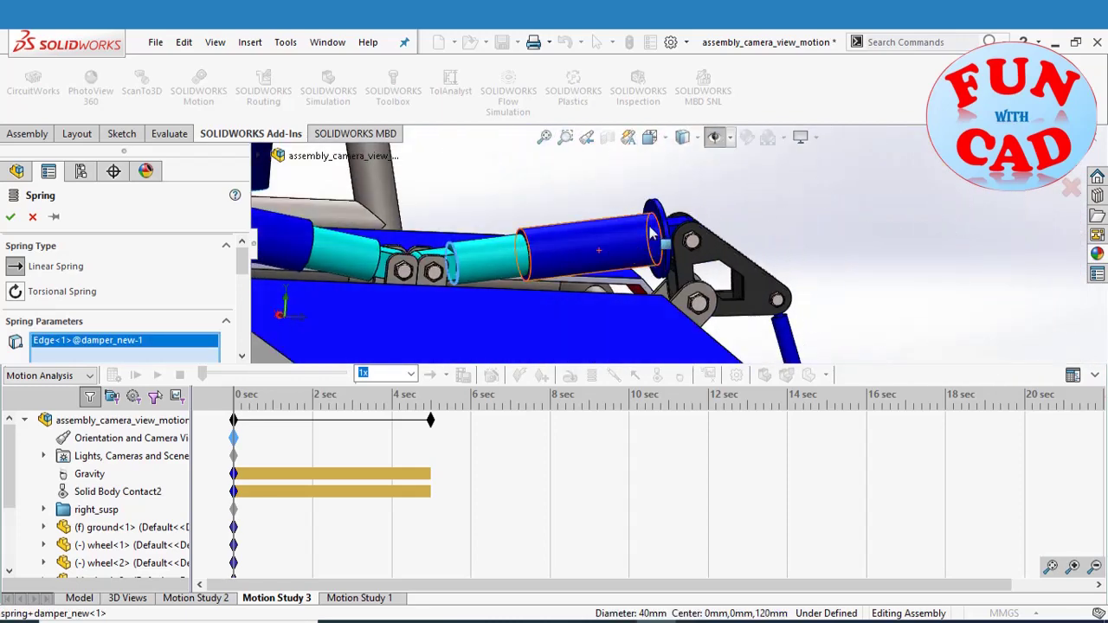
pyautogui.click(658, 226)
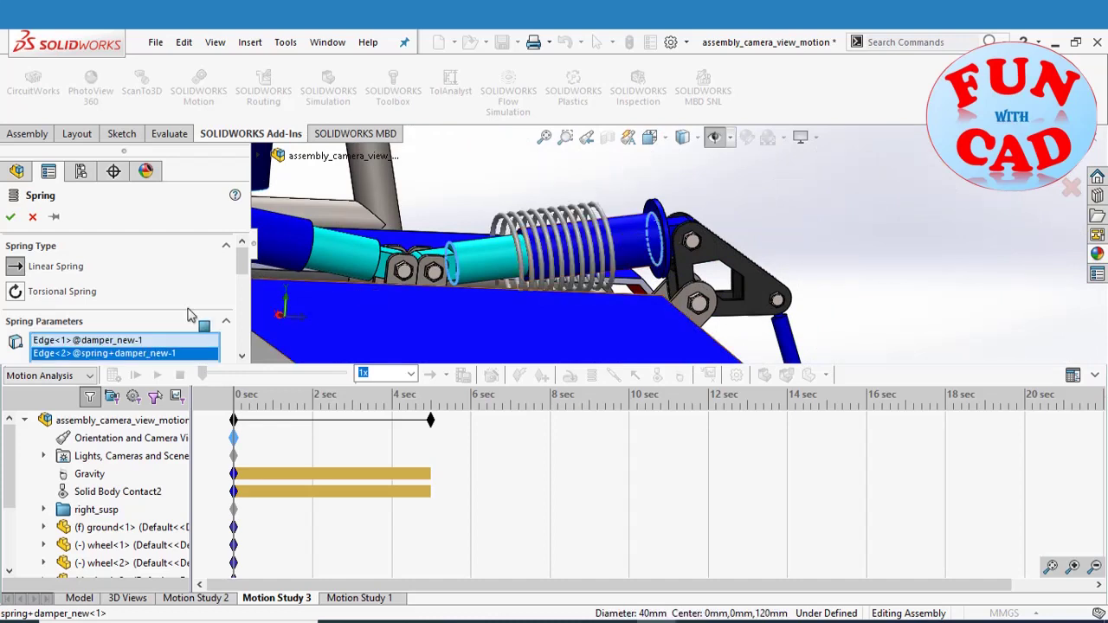
pyautogui.moveTo(242, 270); pyautogui.dragTo(248, 296)
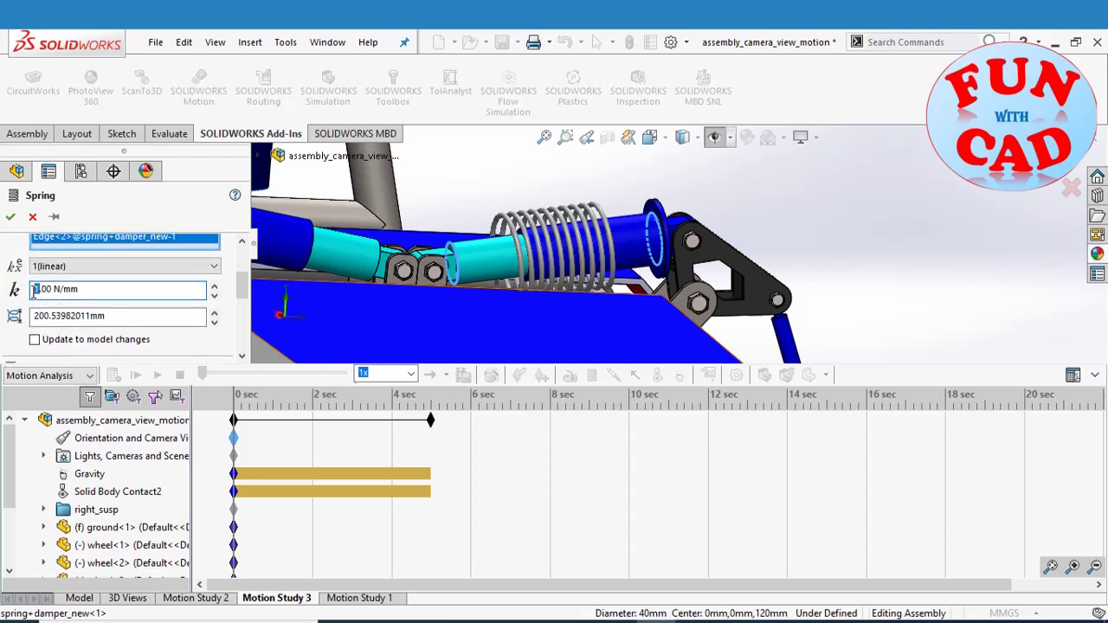
pyautogui.click(11, 217)
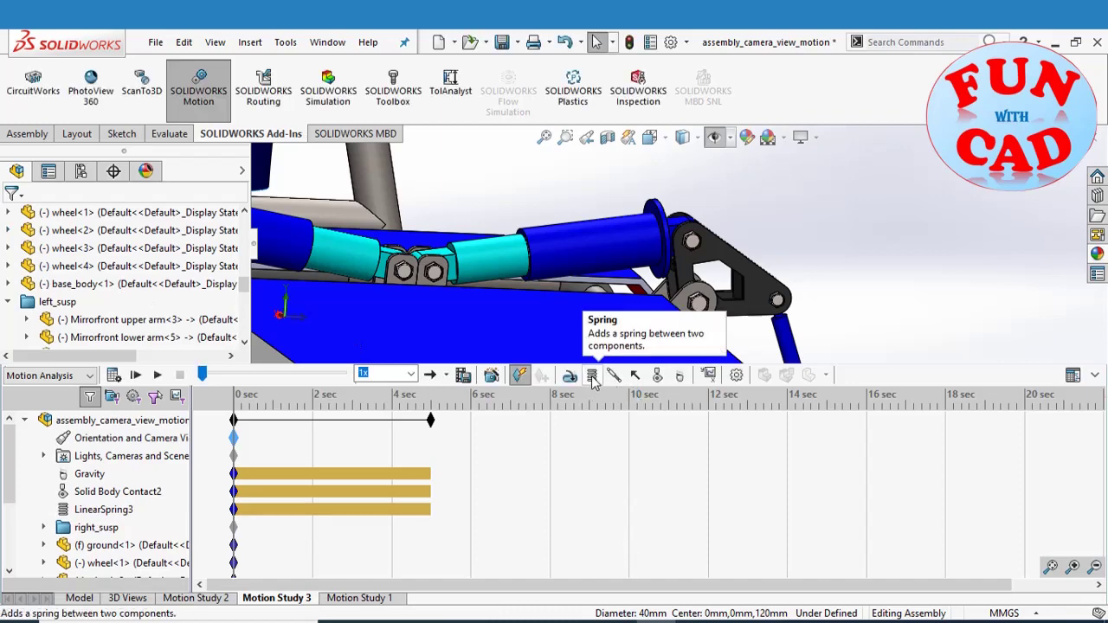
# - Add a linear spring between the matching edges of the mirrored front damper and its spring body, with a spring constant of 20 N/mm
pyautogui.click(591, 376)
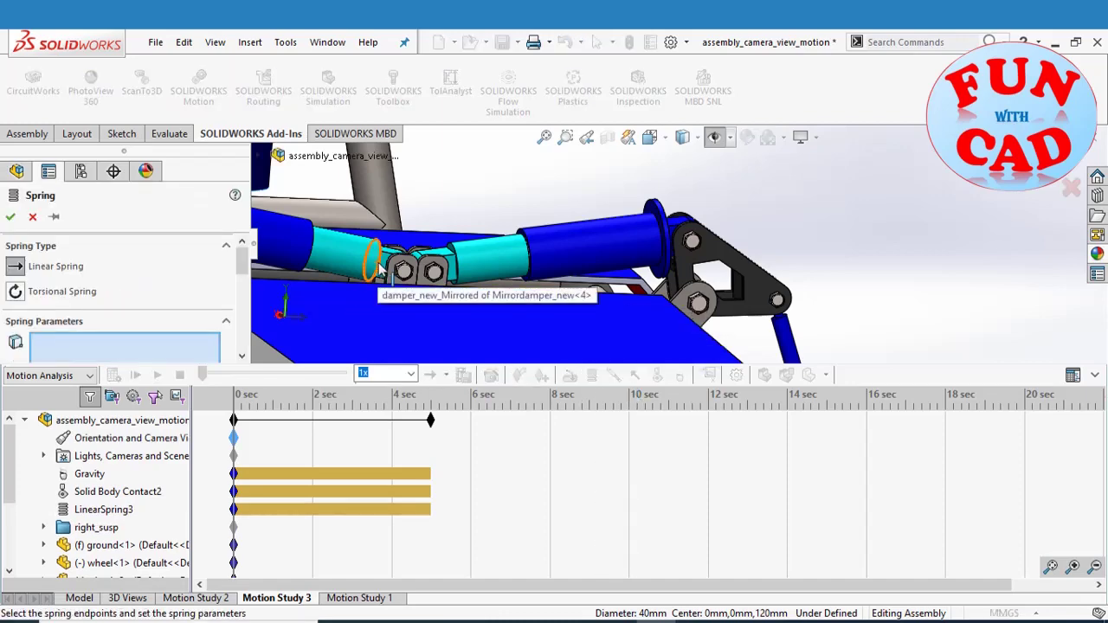
pyautogui.click(379, 265)
pyautogui.moveTo(380, 265); pyautogui.dragTo(463, 242, button='middle')
pyautogui.scroll(-8, 463, 242)
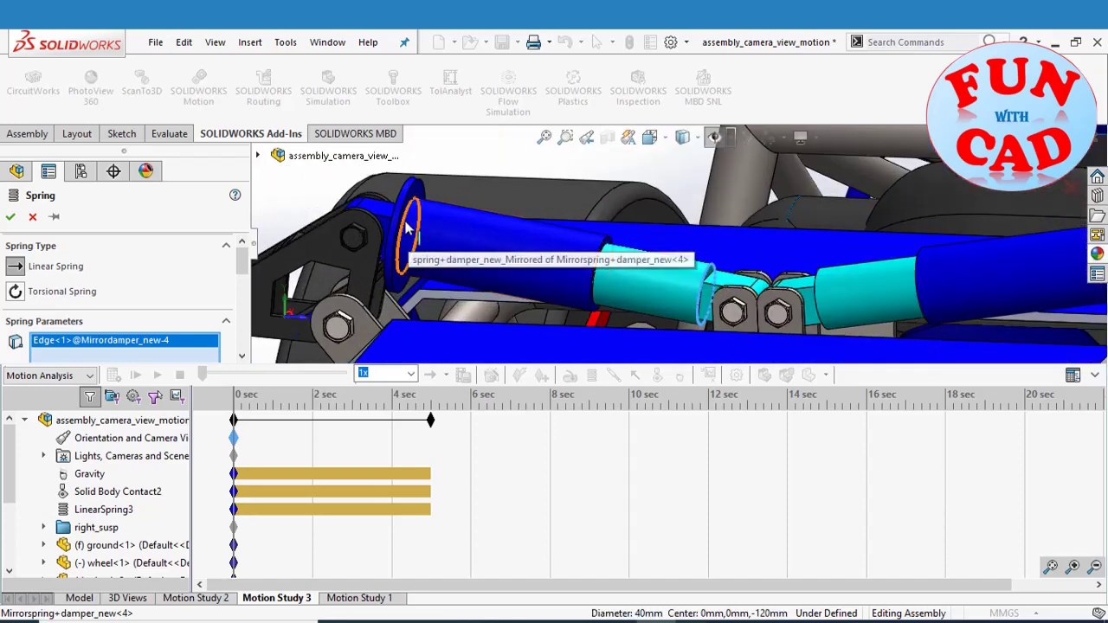
pyautogui.click(403, 230)
pyautogui.scroll(-3, 240, 271)
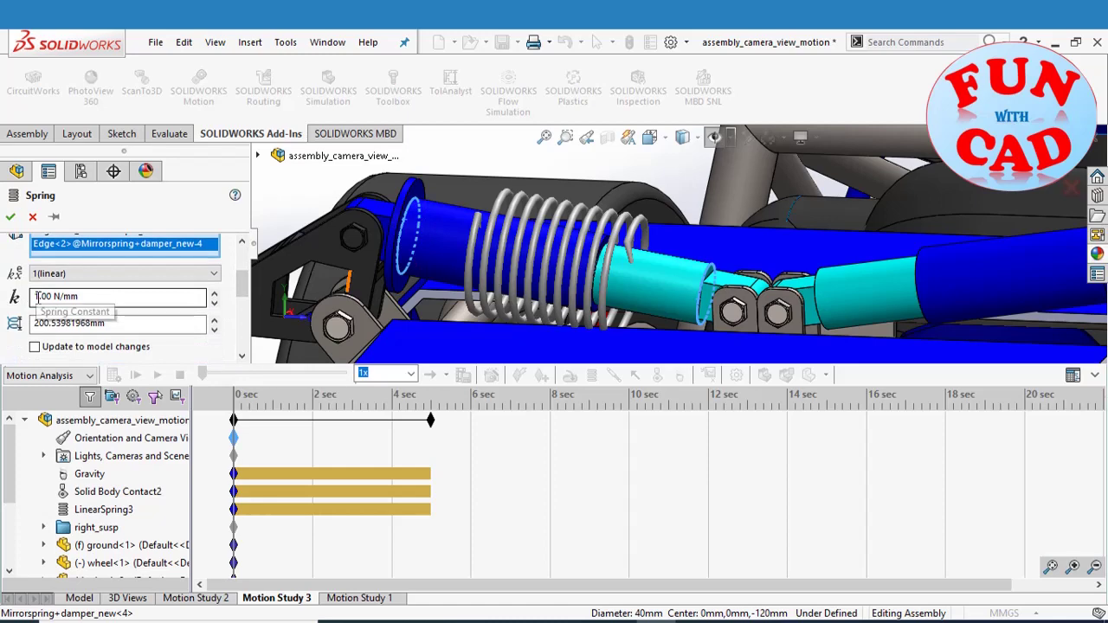
pyautogui.click(36, 297)
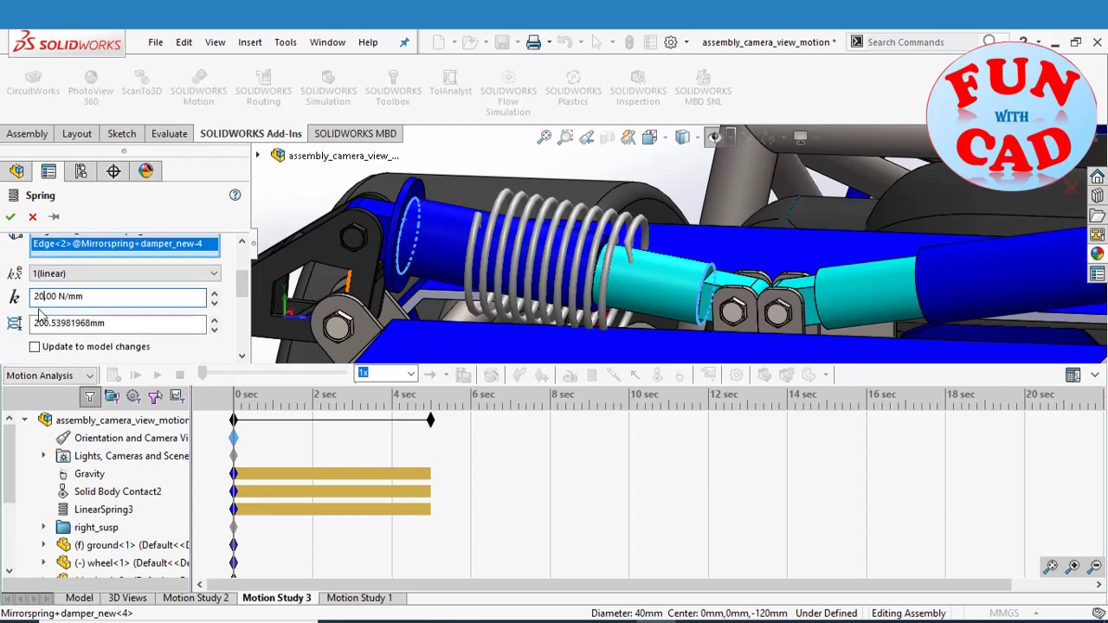
pyautogui.click(11, 216)
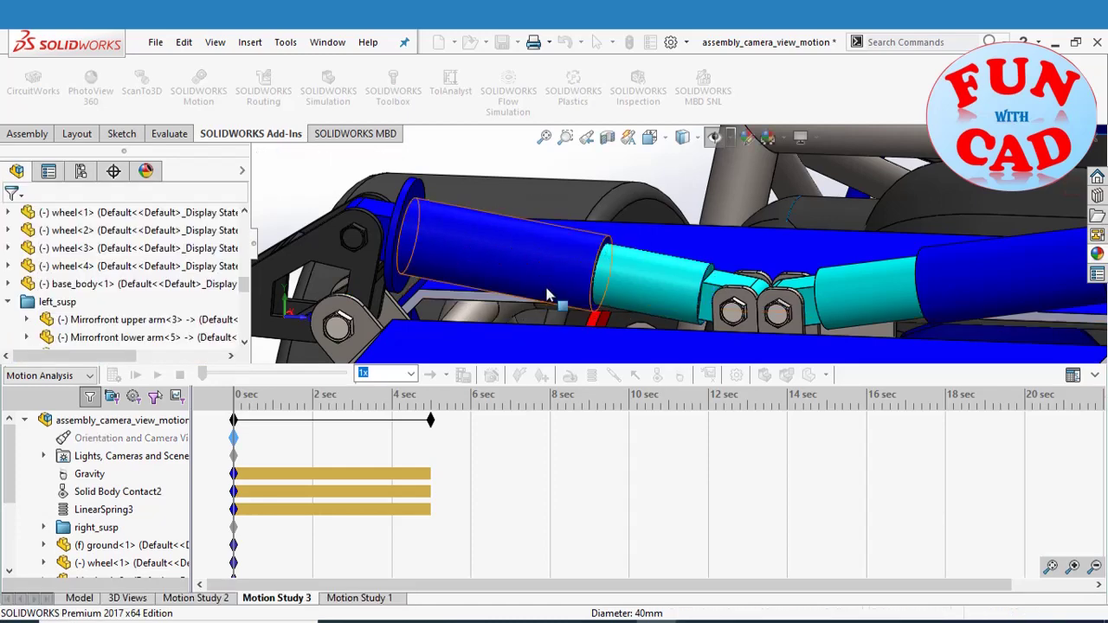
# - Start a rotary motor on the outer tyre face of rear wheel<2> and reverse its rotation direction
pyautogui.moveTo(485, 286); pyautogui.dragTo(547, 295, button='middle')
pyautogui.scroll(6, 548, 294)
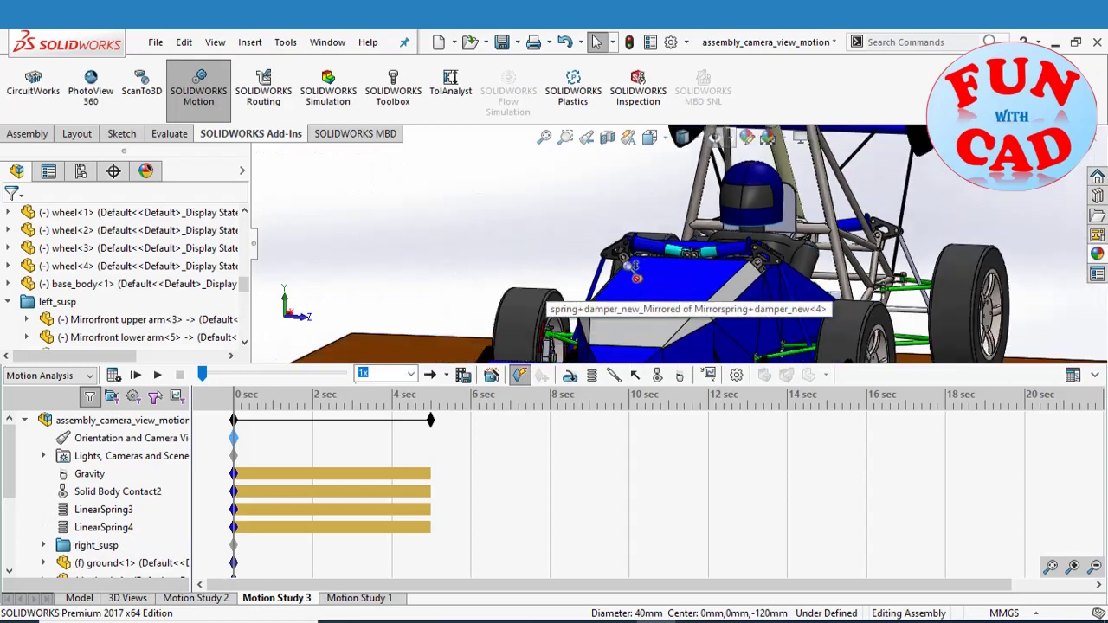
pyautogui.moveTo(940, 295); pyautogui.dragTo(900, 281, button='middle')
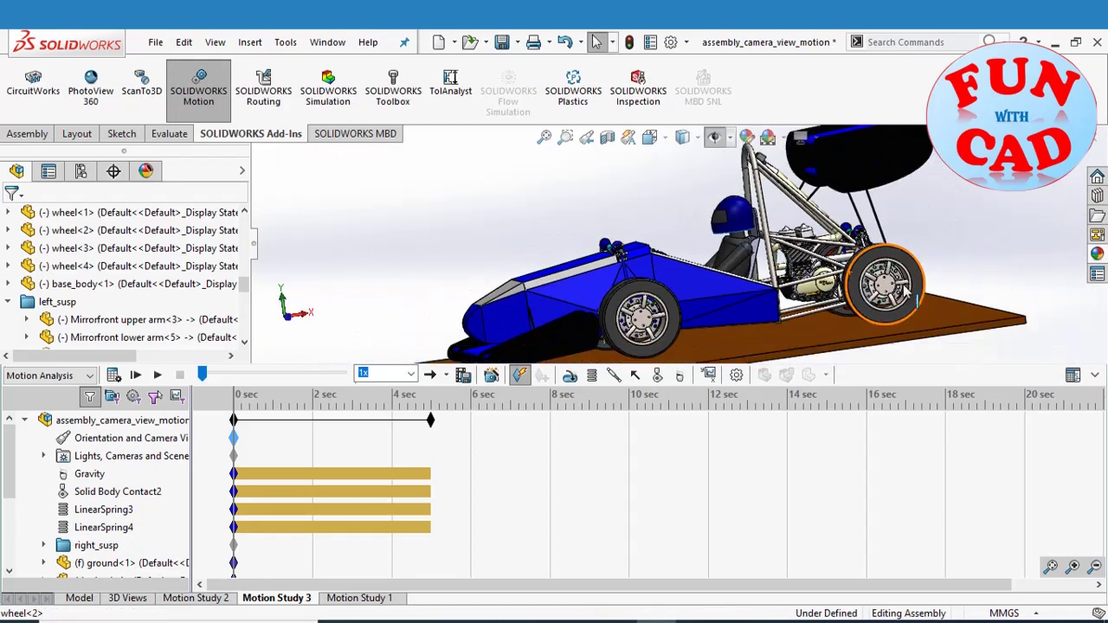
pyautogui.click(570, 374)
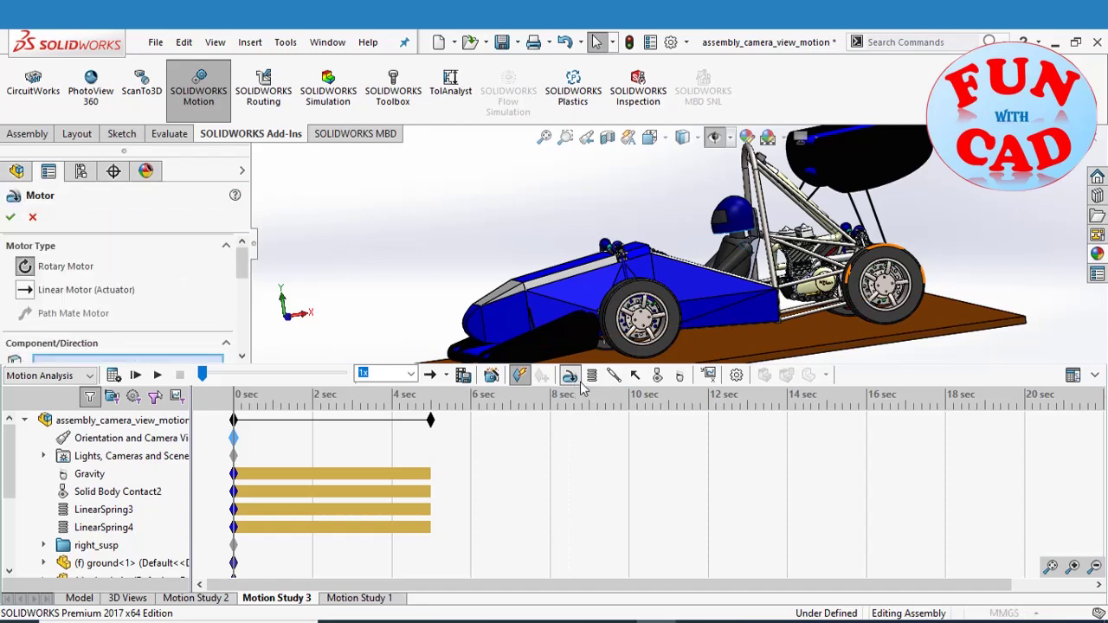
pyautogui.click(919, 279)
pyautogui.scroll(-3, 944, 295)
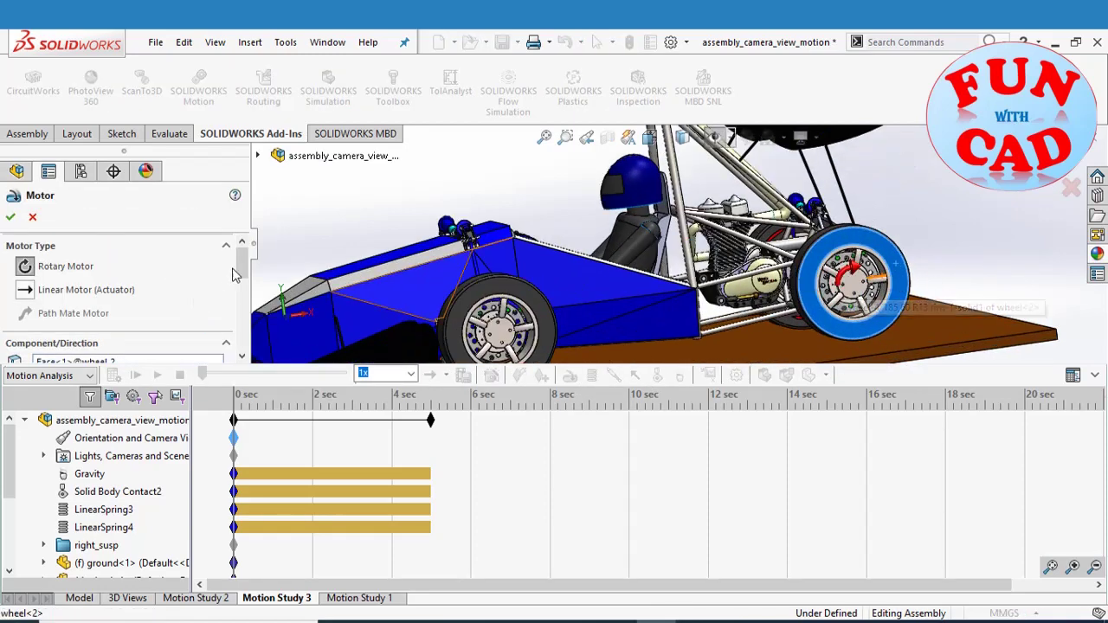
pyautogui.moveTo(243, 263); pyautogui.dragTo(243, 294)
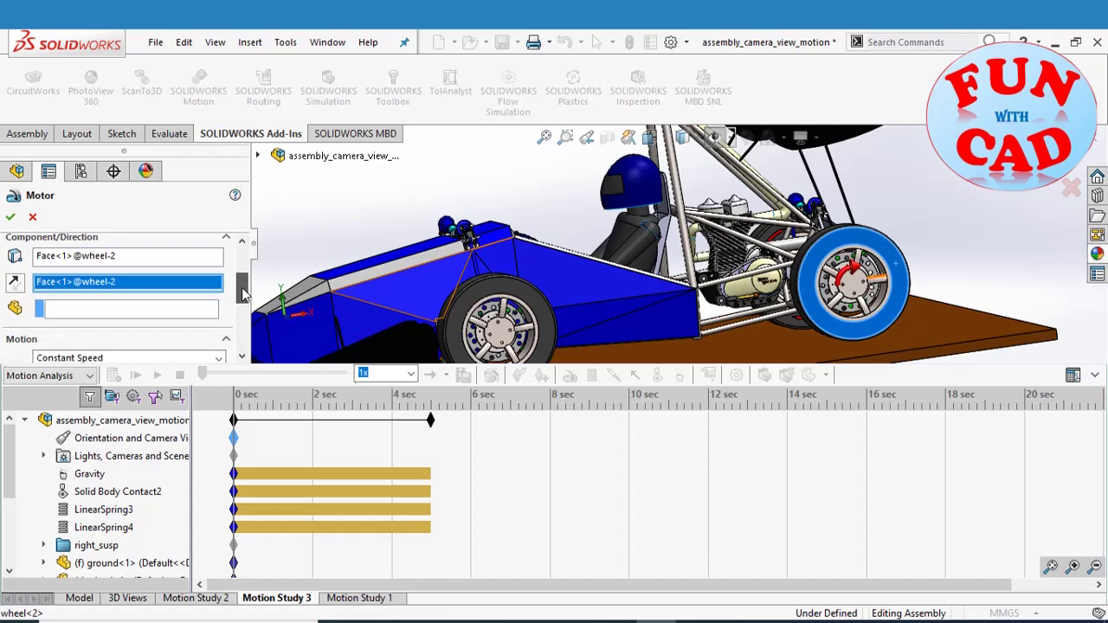
pyautogui.click(14, 284)
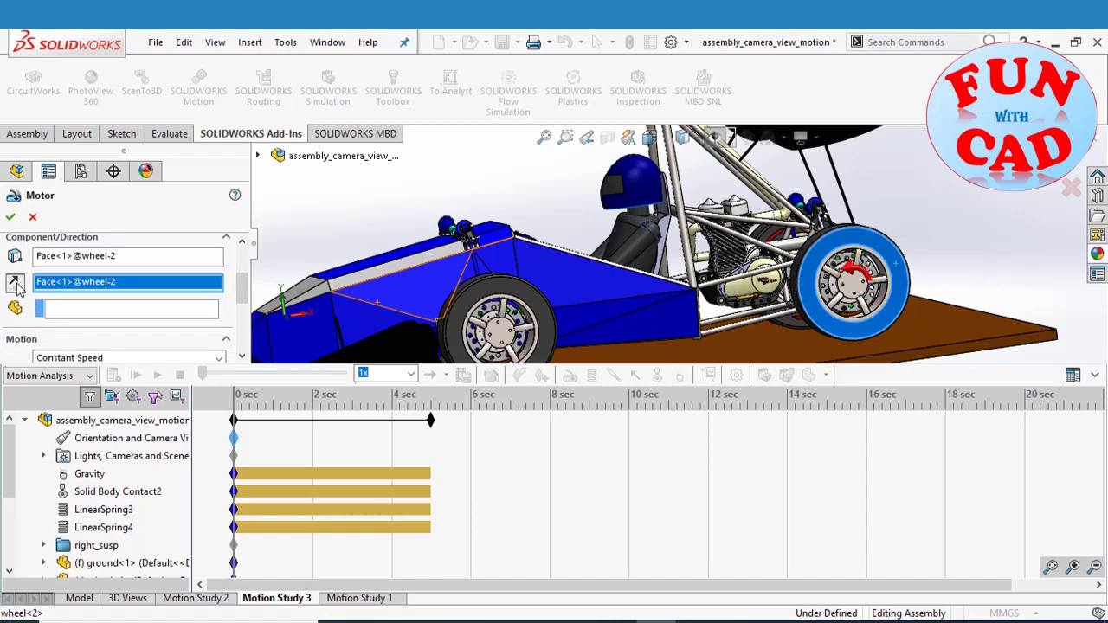
# - Set the motor to move relative to base_body and create it with a constant speed of 100 RPM
pyautogui.click(69, 317)
pyautogui.scroll(-3, 818, 297)
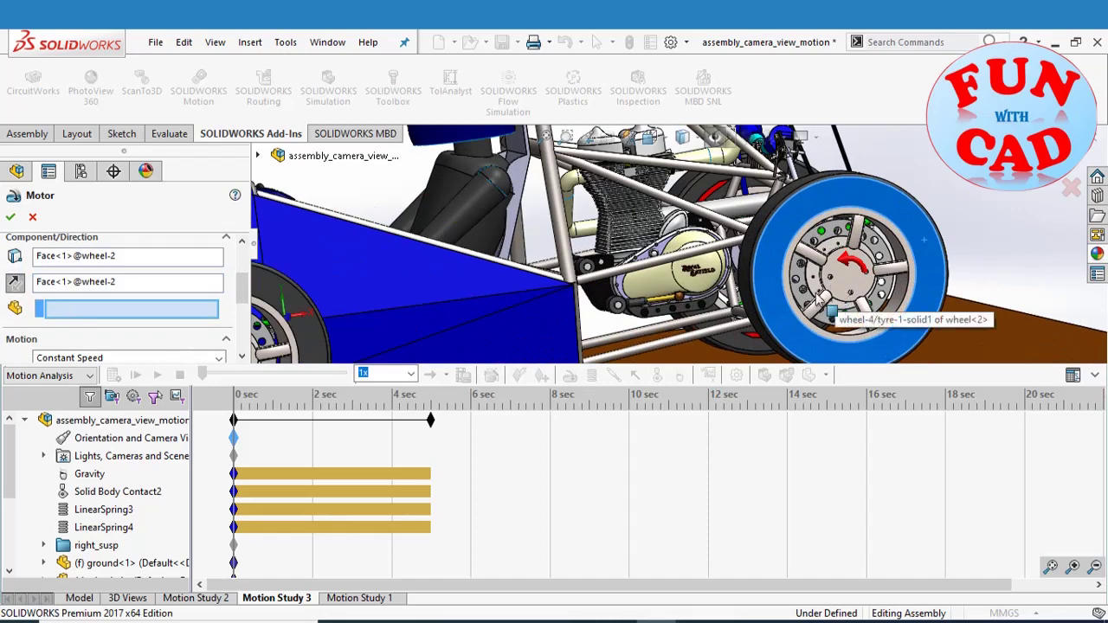
pyautogui.click(821, 293)
pyautogui.scroll(5, 700, 294)
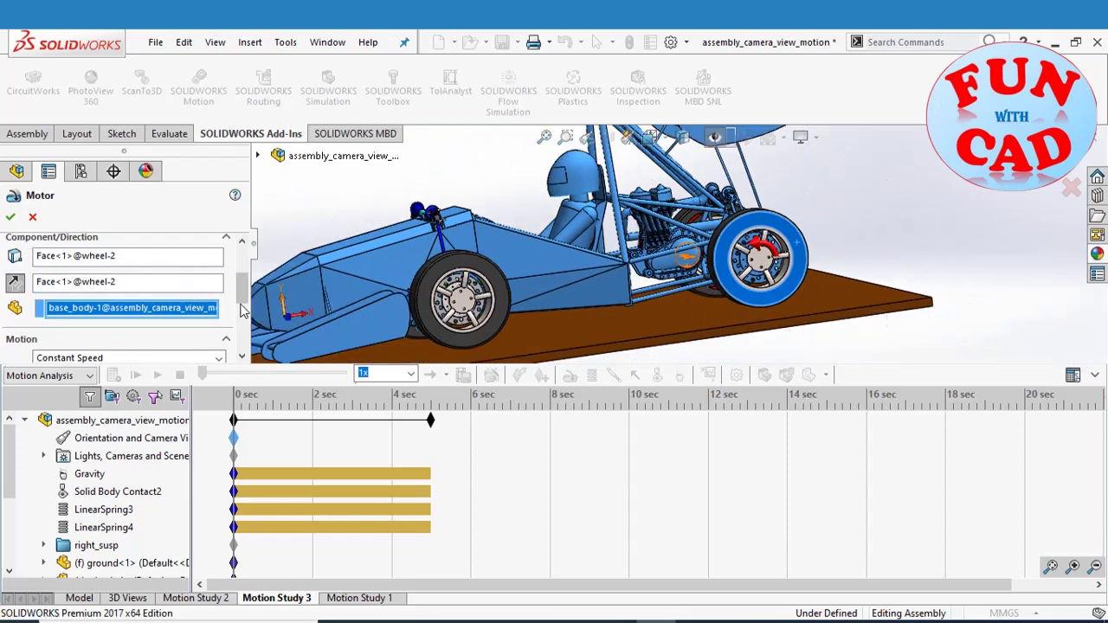
pyautogui.moveTo(245, 297); pyautogui.dragTo(245, 312)
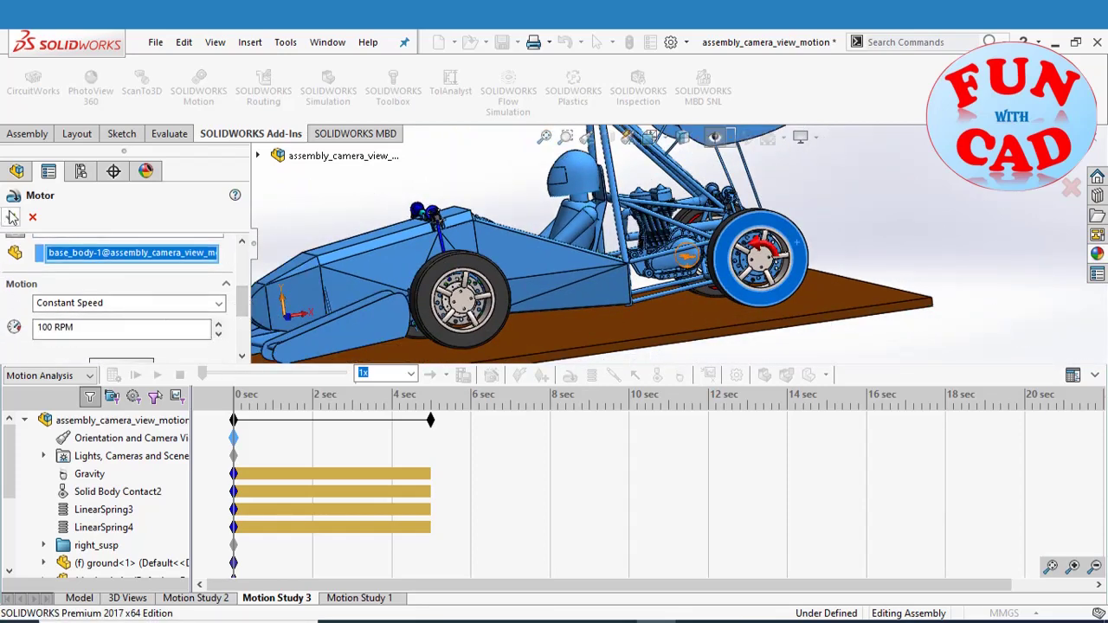
pyautogui.press('Return')
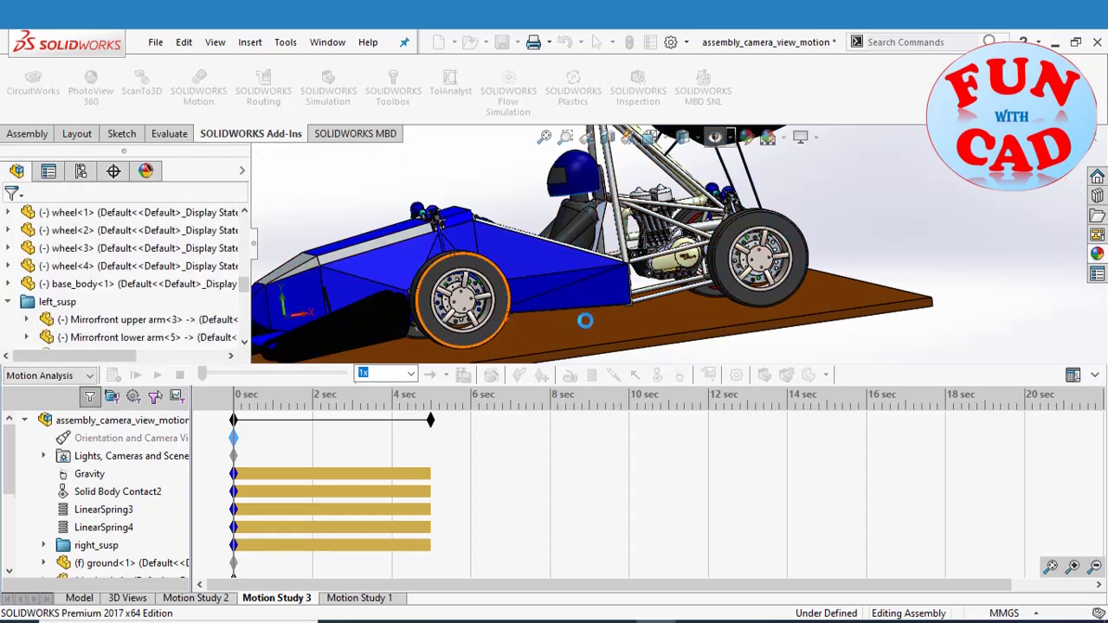
# - Start a second rotary motor on the outer tyre face of the opposite rear wheel, wheel<4>
pyautogui.scroll(4, 544, 228)
pyautogui.moveTo(591, 235); pyautogui.dragTo(502, 244, button='middle')
pyautogui.scroll(-6, 498, 251)
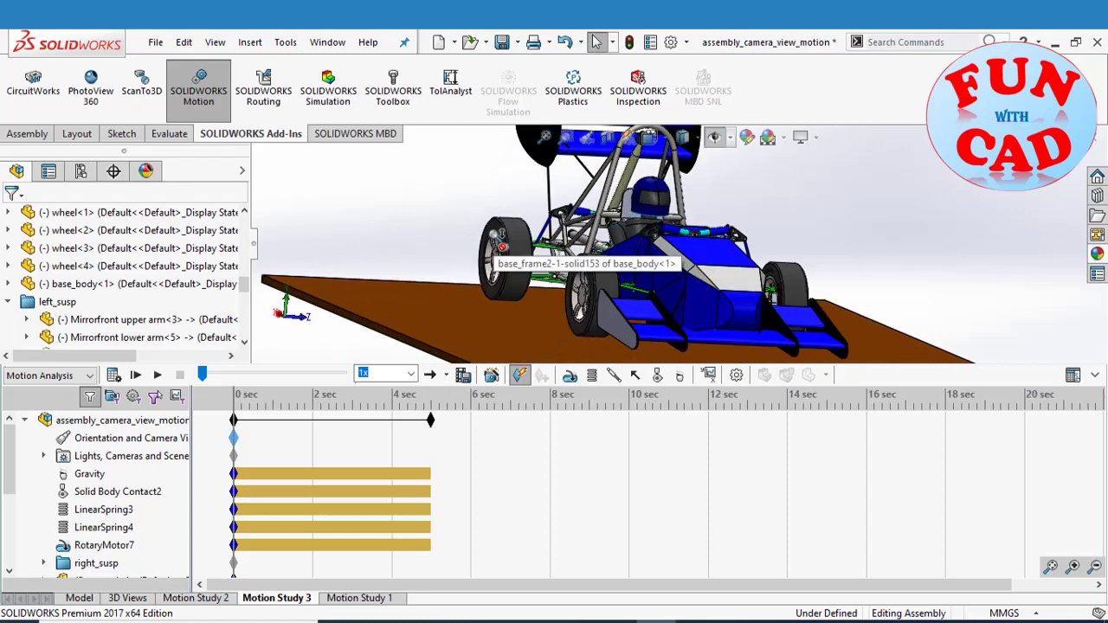
pyautogui.click(571, 376)
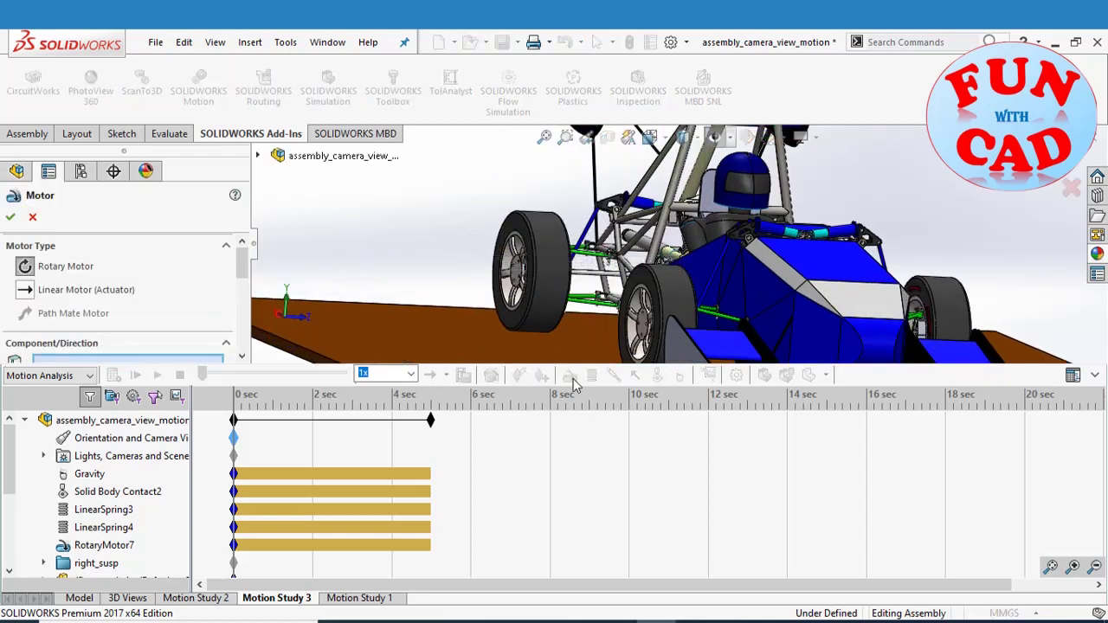
pyautogui.scroll(-3, 537, 223)
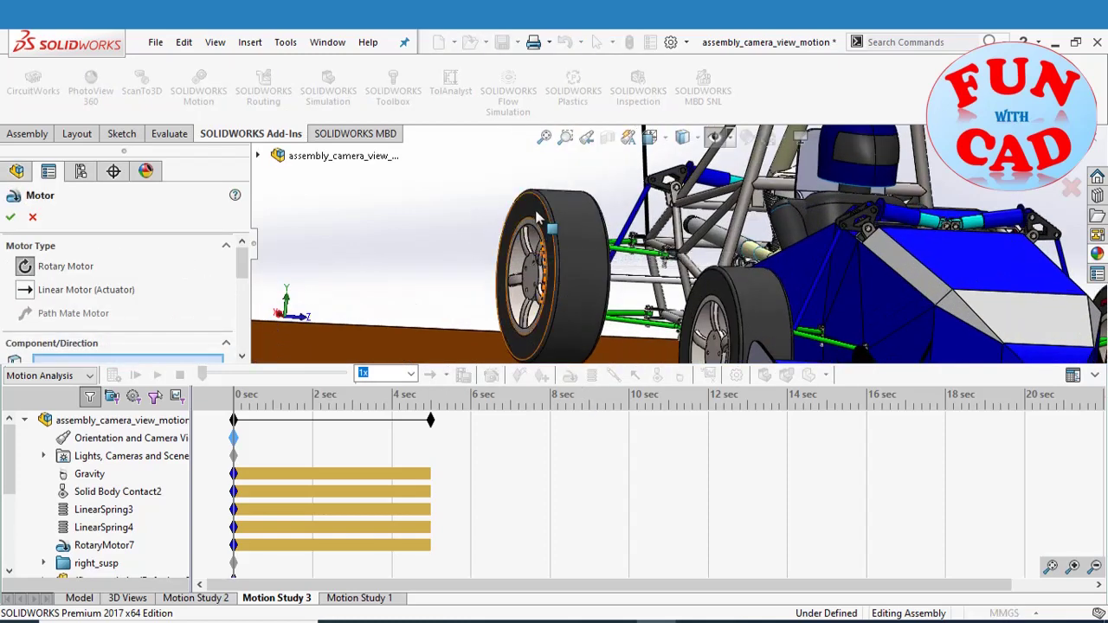
pyautogui.click(537, 221)
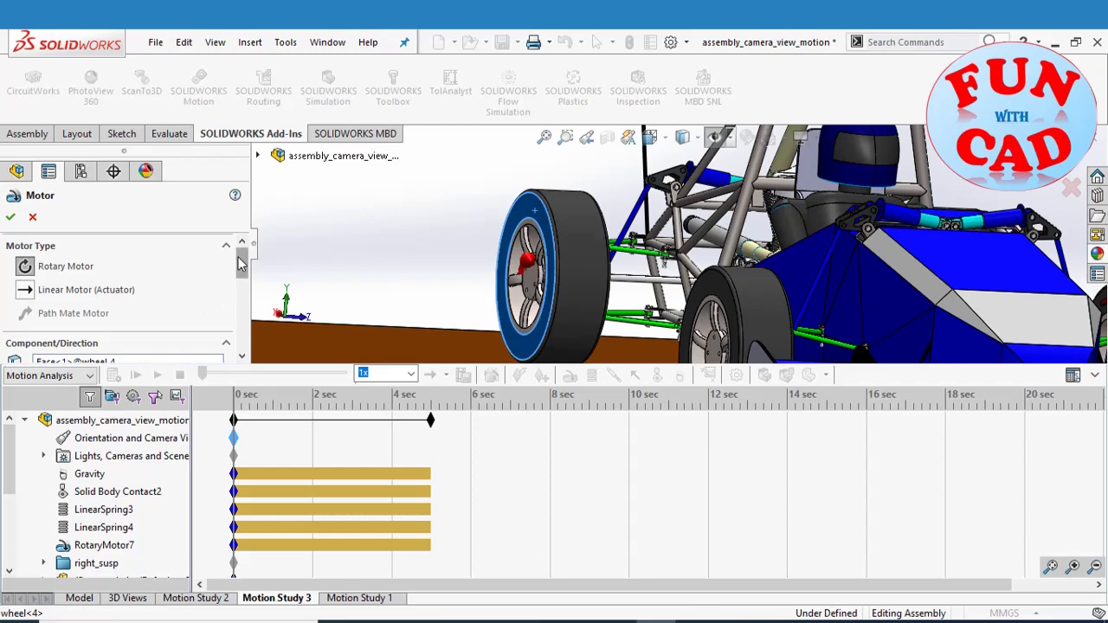
# - Make base_body the reference component of the wheel<4> motor and create the motor at a constant speed of 100 RPM
pyautogui.moveTo(241, 266); pyautogui.dragTo(243, 288)
pyautogui.click(194, 317)
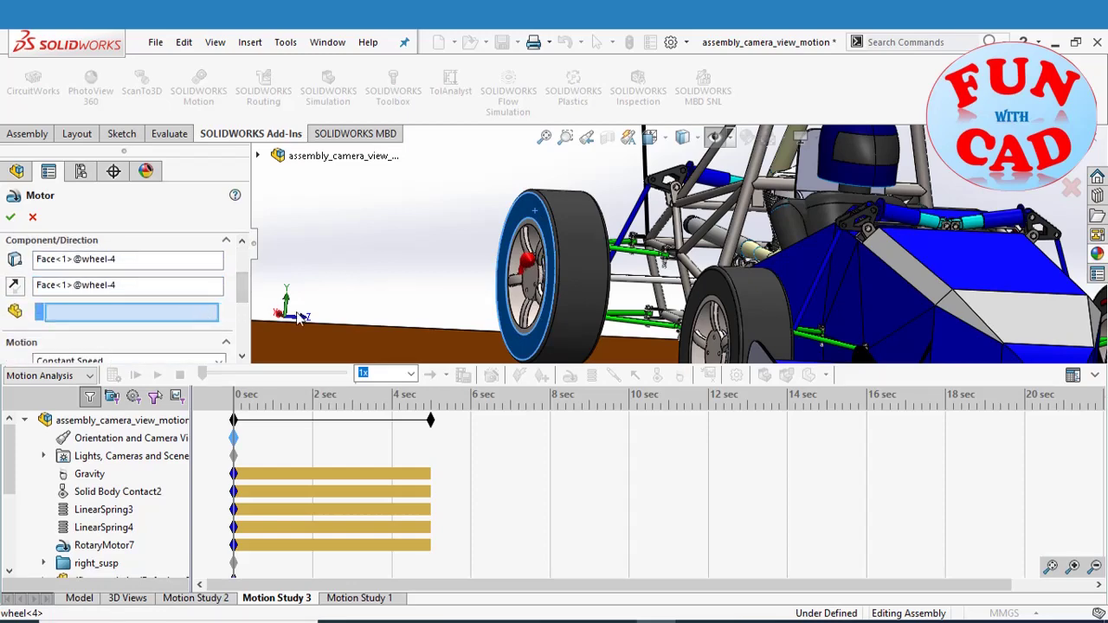
pyautogui.scroll(-3, 433, 303)
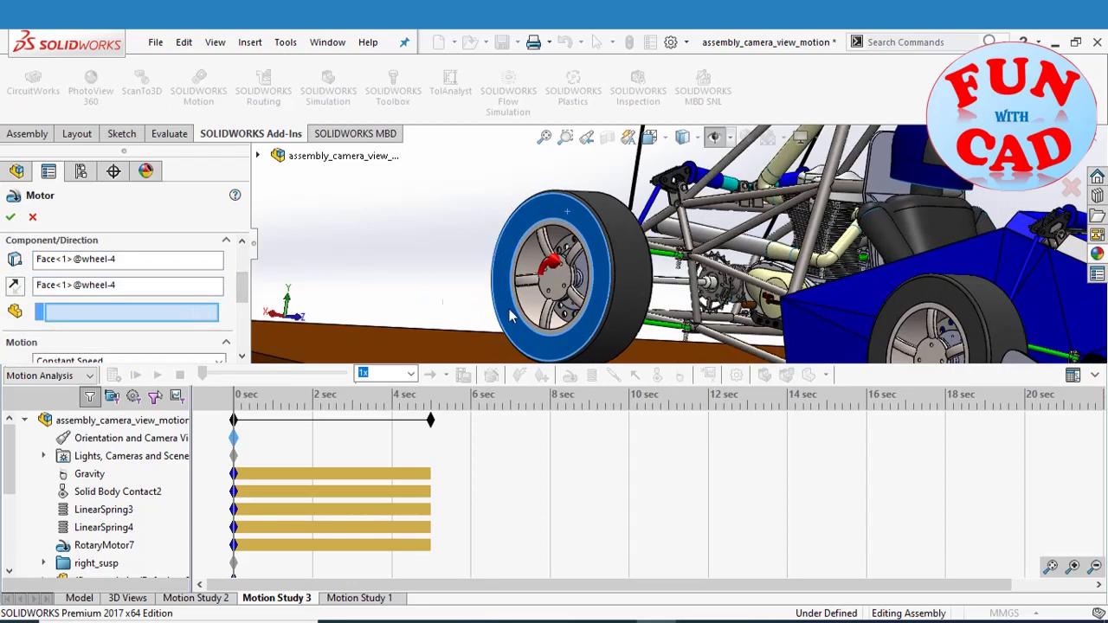
pyautogui.click(585, 268)
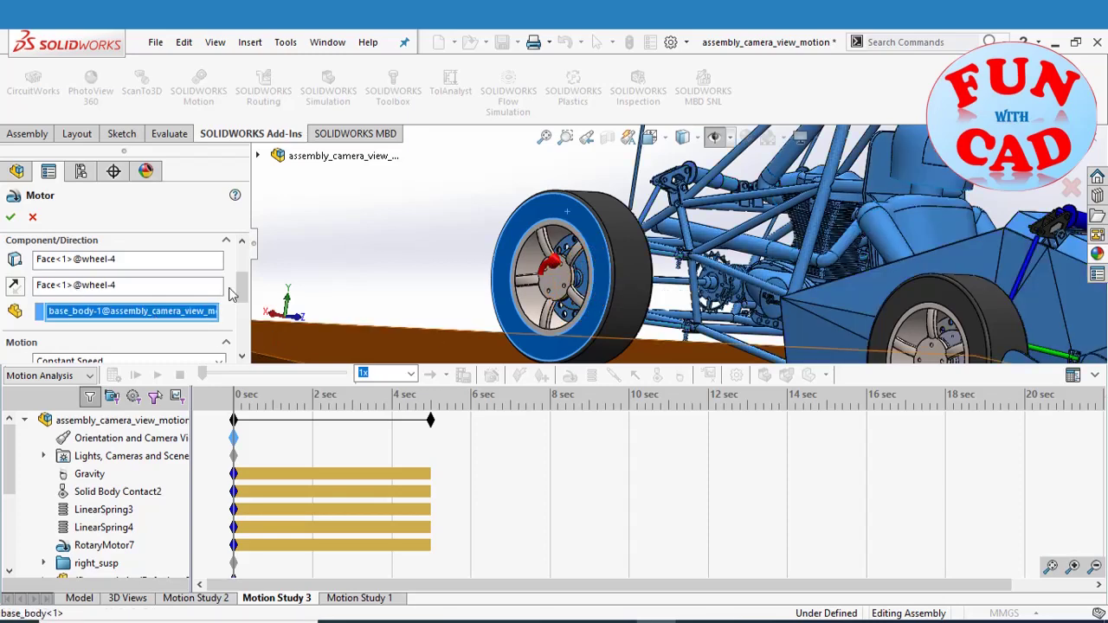
pyautogui.moveTo(247, 286); pyautogui.dragTo(245, 299)
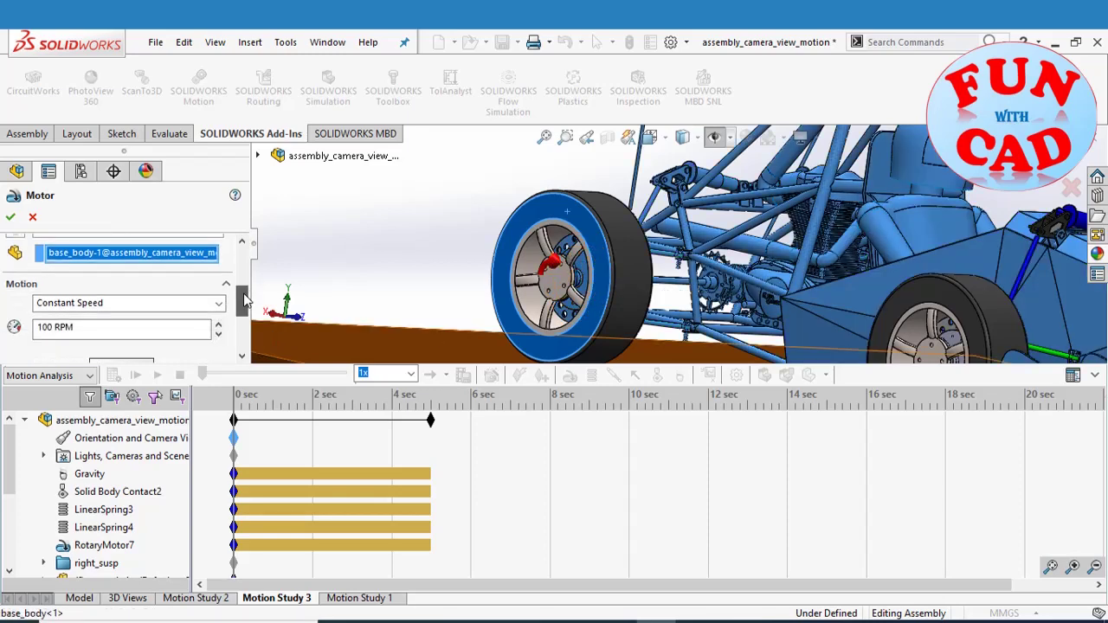
pyautogui.click(10, 217)
# - Extend the motion study's end time to about 45 seconds on the timeline
pyautogui.scroll(2, 443, 297)
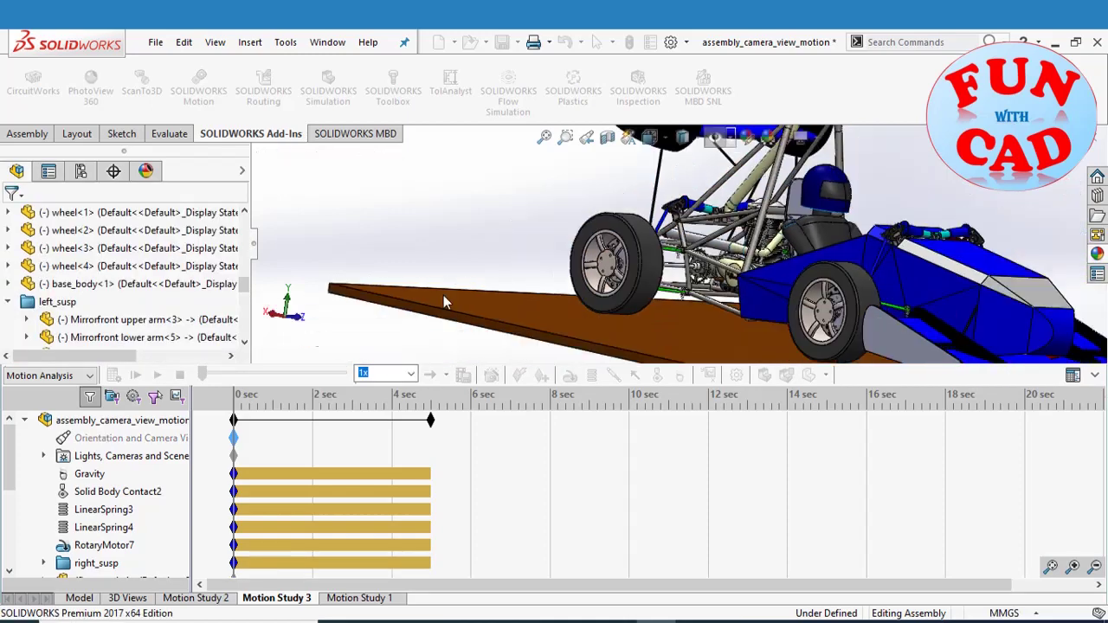
pyautogui.scroll(3, 459, 298)
pyautogui.scroll(2, 585, 324)
pyautogui.click(555, 141)
pyautogui.scroll(-8, 795, 236)
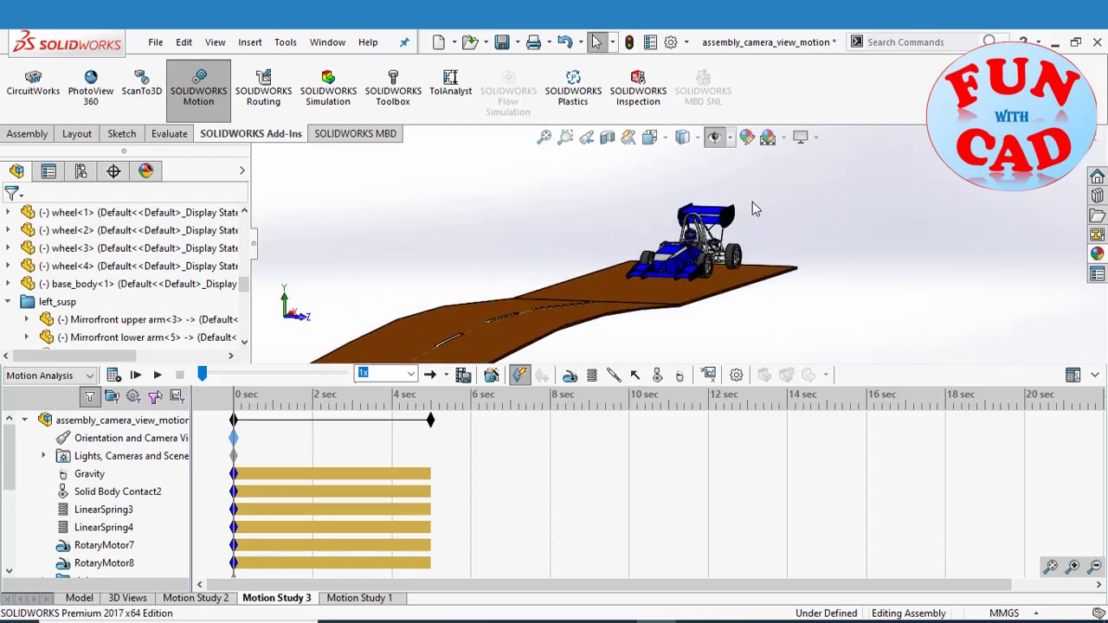
pyautogui.click(523, 452)
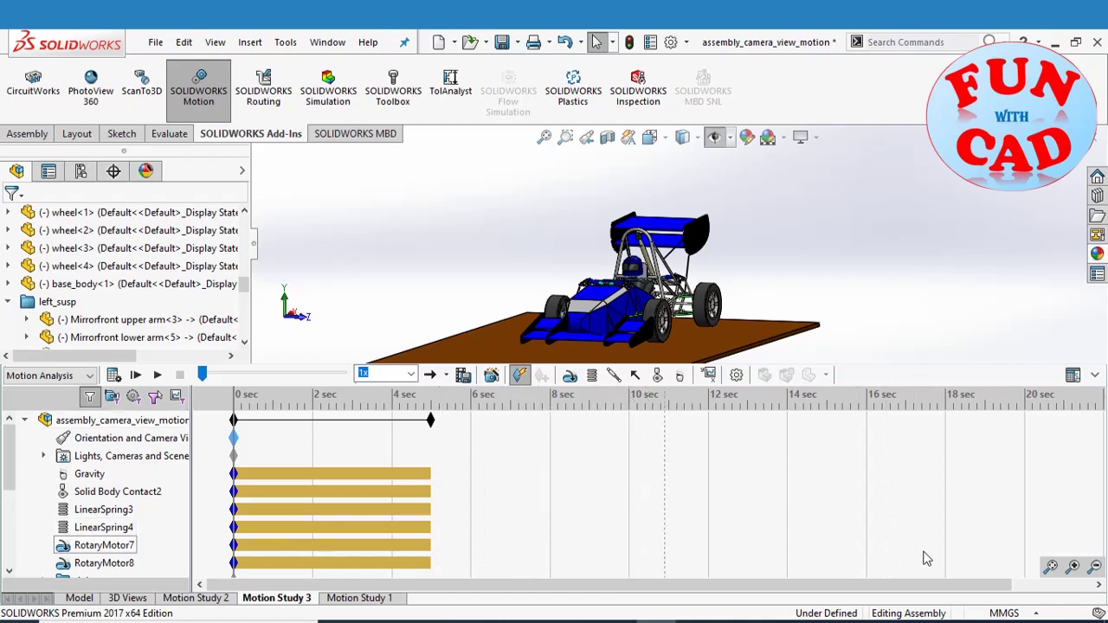
pyautogui.click(1094, 568)
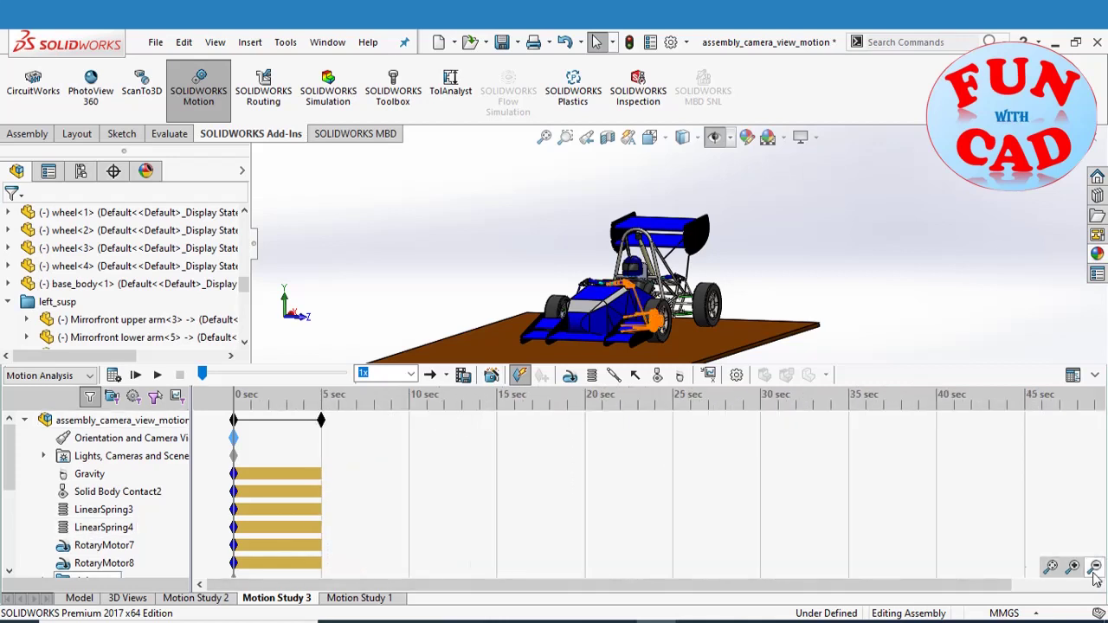
pyautogui.moveTo(322, 420); pyautogui.dragTo(583, 435)
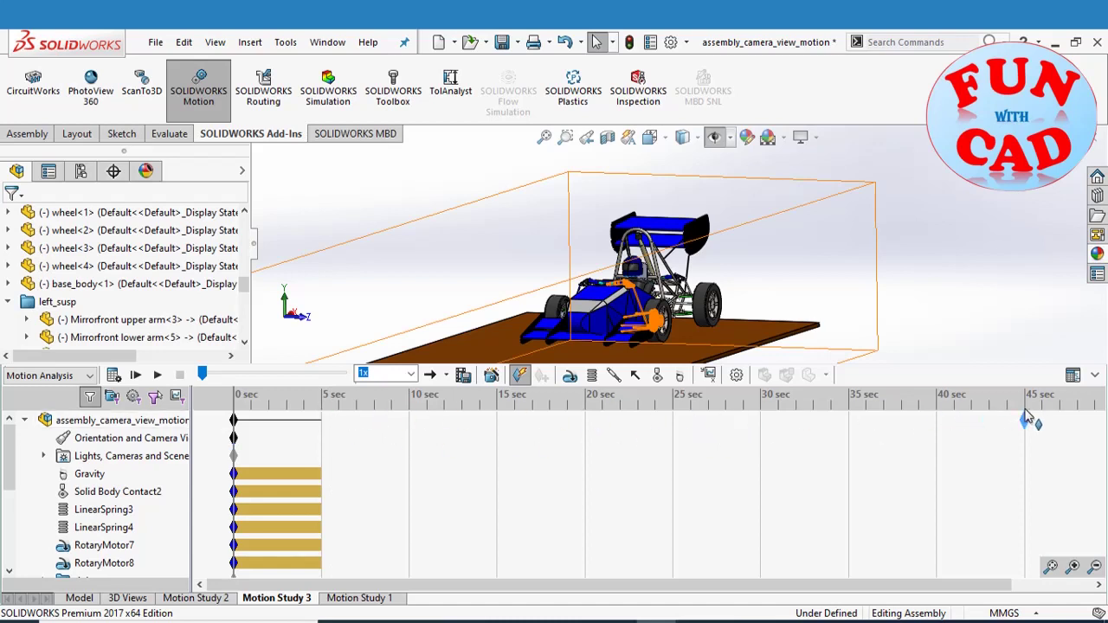
# - Set the study's end time to 45 seconds and place keys for RotaryMotor7 and RotaryMotor8 at 2 seconds
pyautogui.moveTo(1022, 408); pyautogui.dragTo(1024, 420)
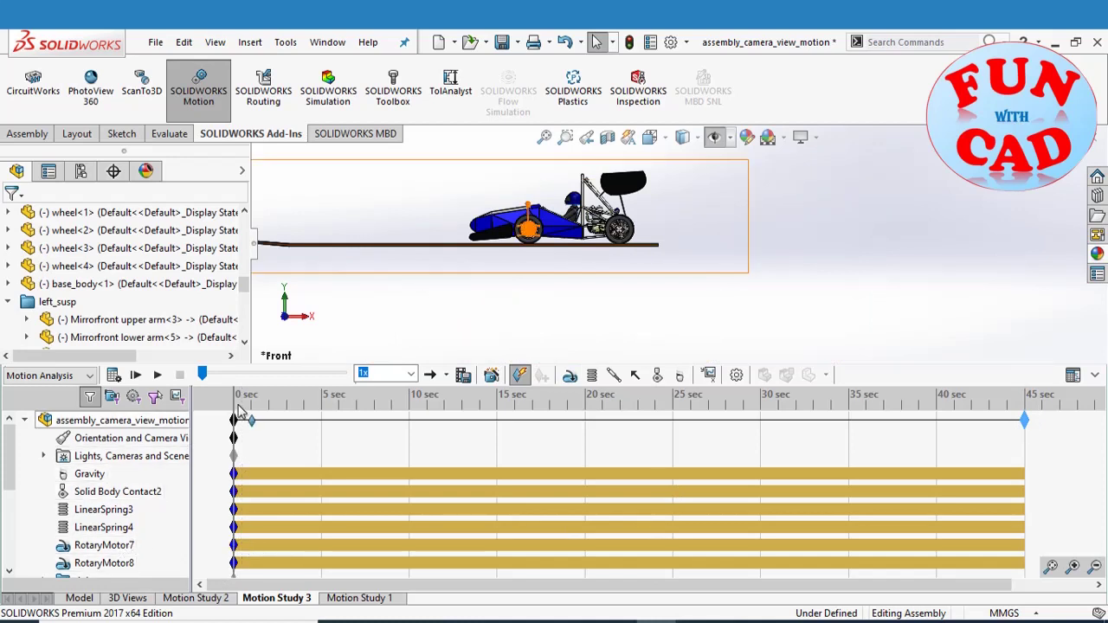
pyautogui.moveTo(234, 404); pyautogui.dragTo(268, 404)
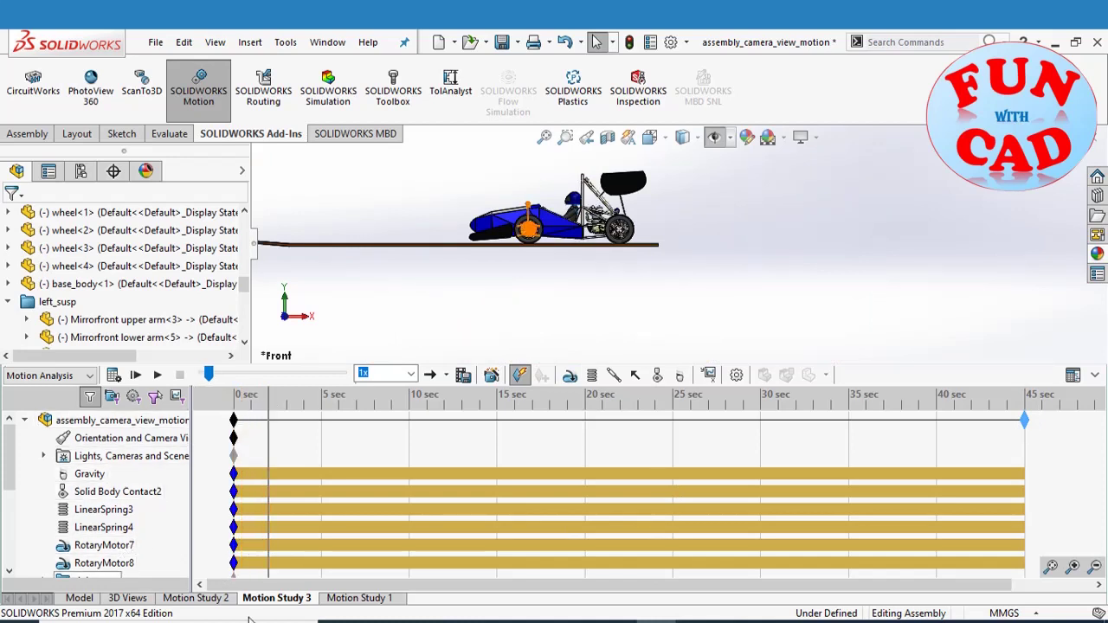
pyautogui.rightClick(269, 545)
pyautogui.click(305, 469)
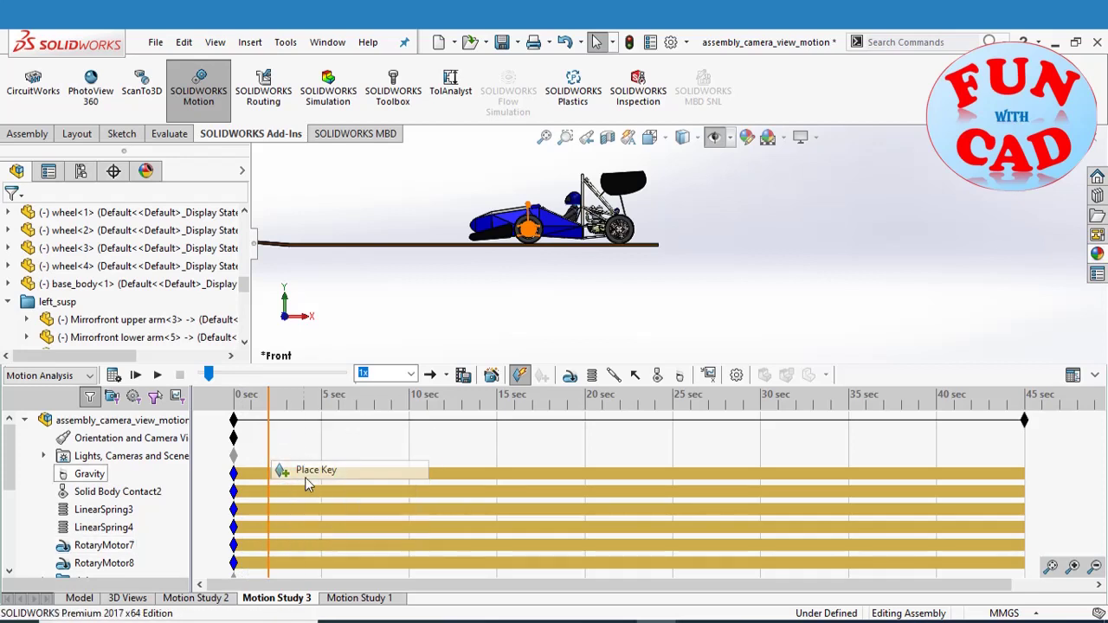
pyautogui.rightClick(268, 563)
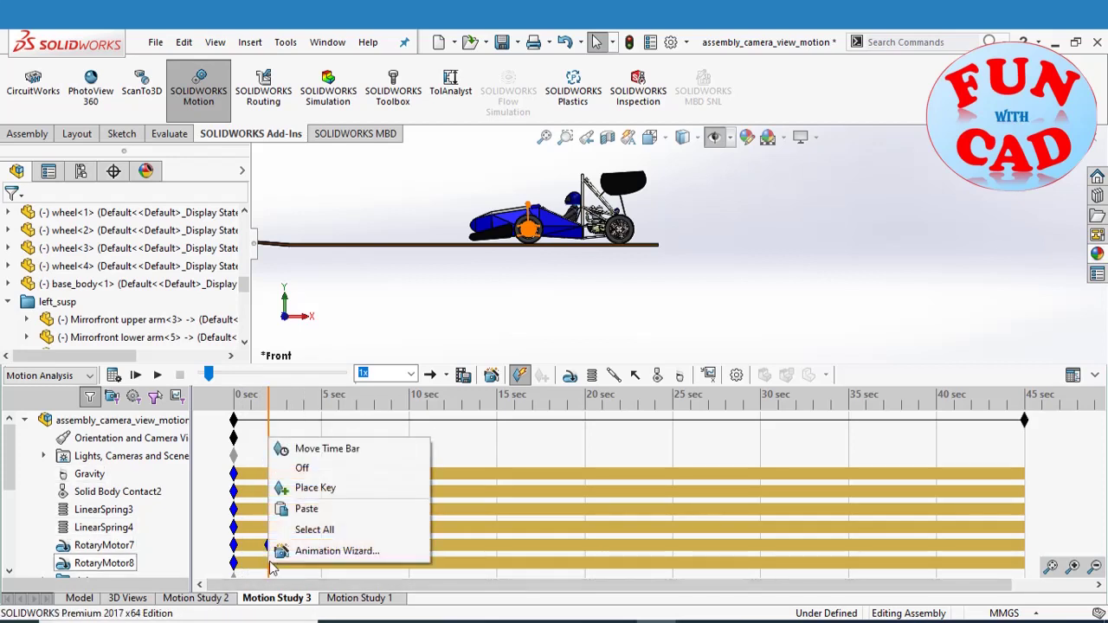
pyautogui.click(313, 490)
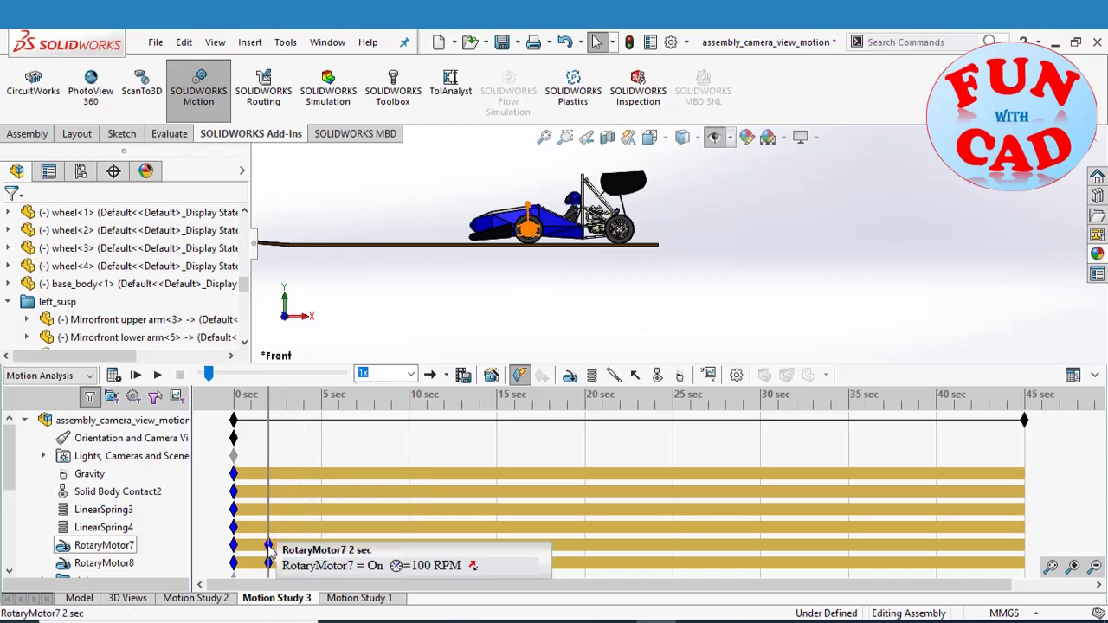
# - Edit RotaryMotor7 at the 0-second key and replace its constant speed value
pyautogui.rightClick(126, 550)
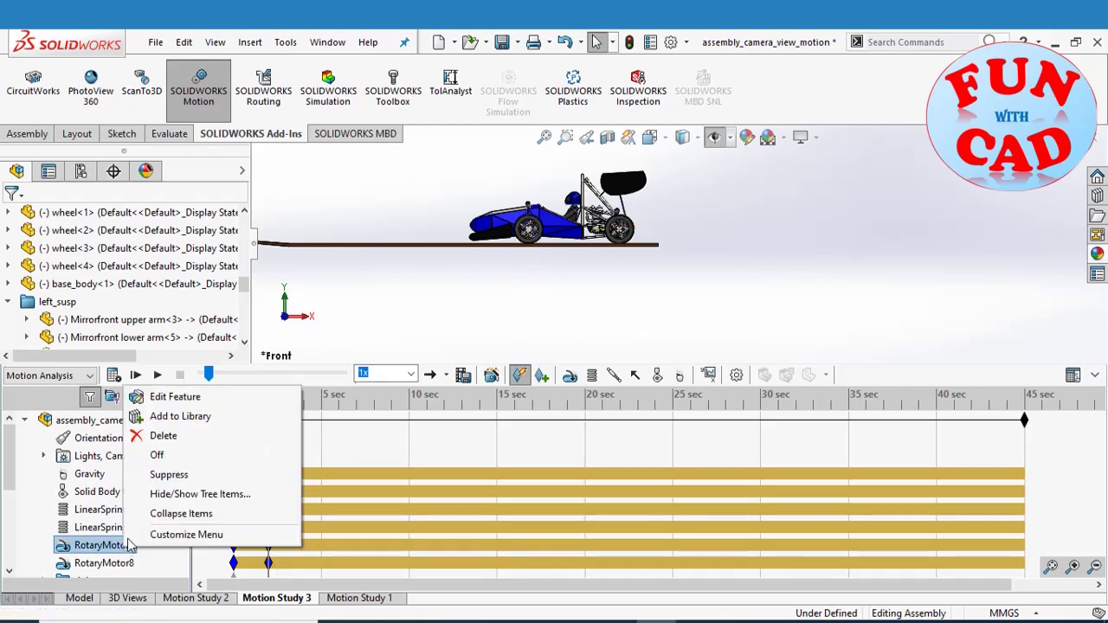
pyautogui.click(204, 561)
pyautogui.click(233, 545)
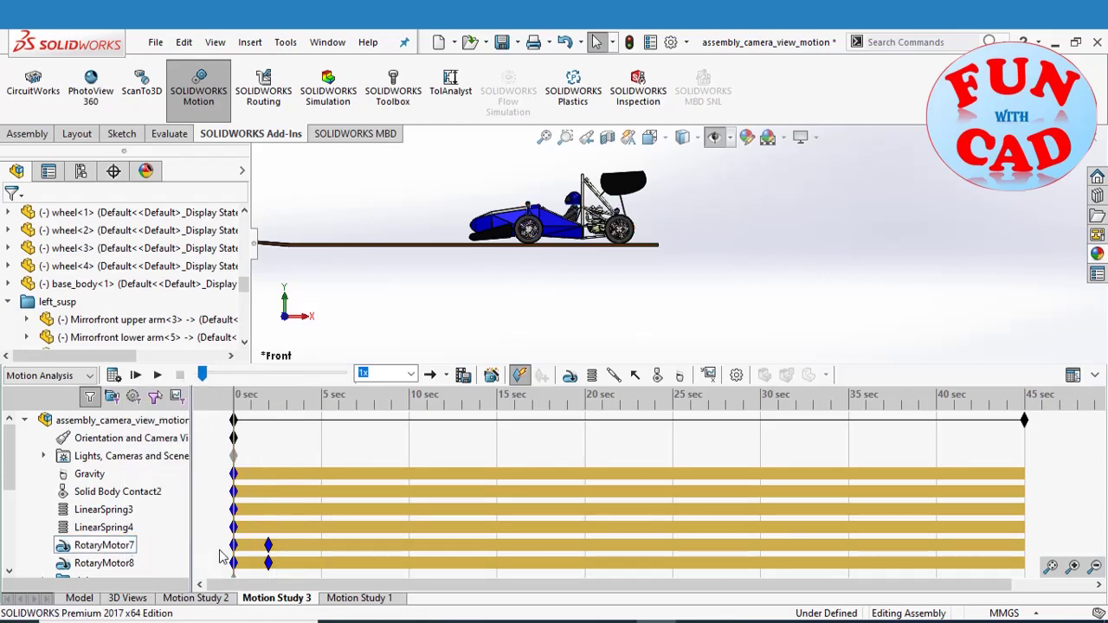
pyautogui.rightClick(126, 553)
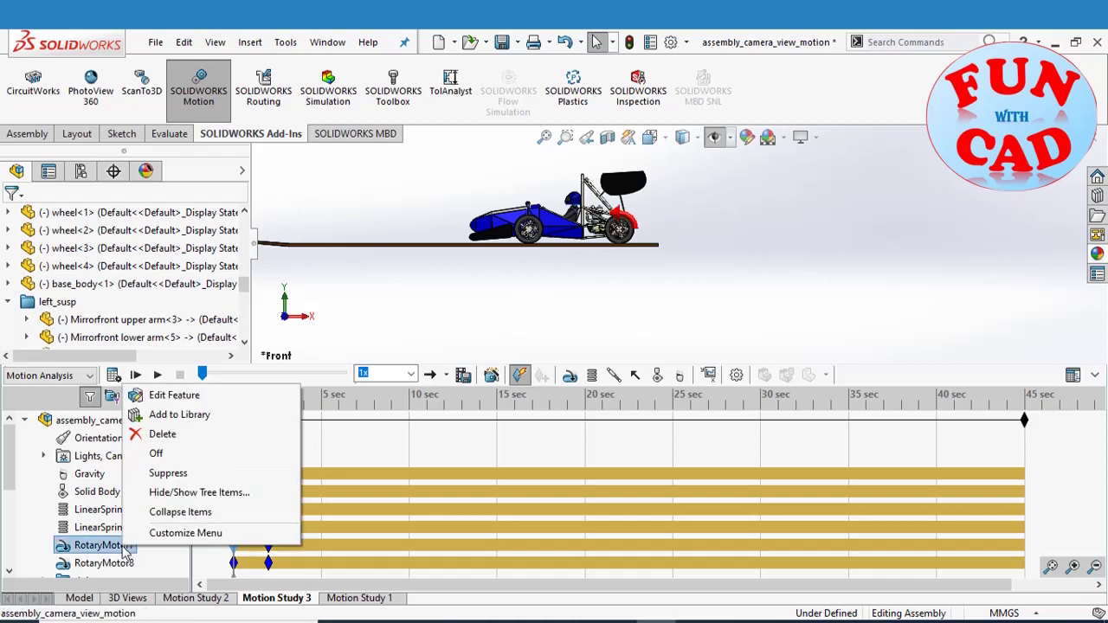
pyautogui.click(165, 394)
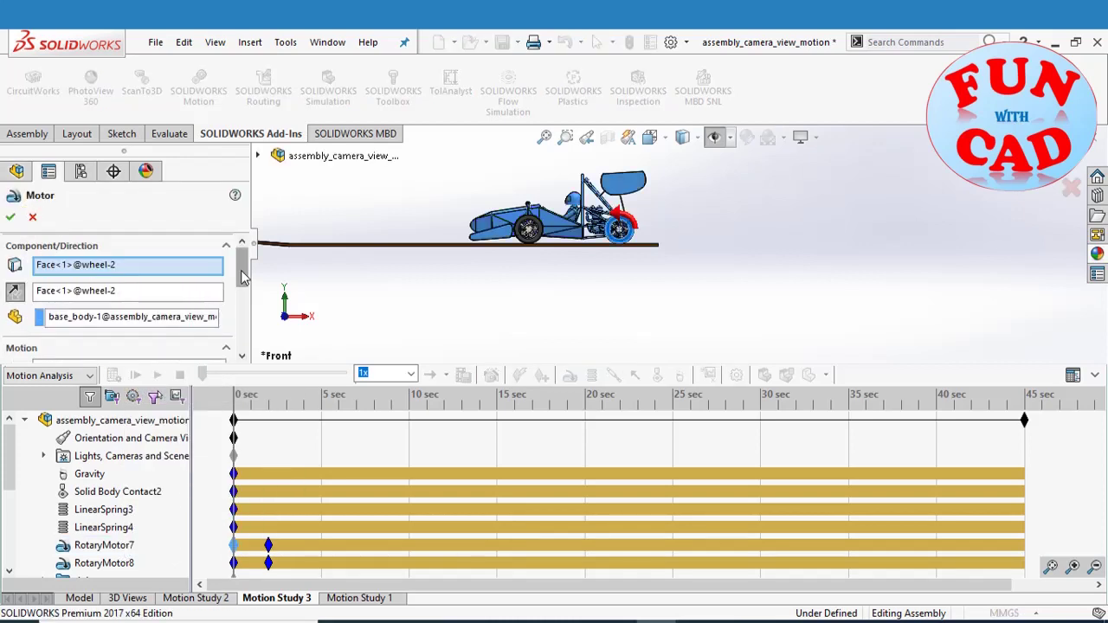
pyautogui.scroll(-3, 197, 308)
pyautogui.moveTo(48, 321); pyautogui.dragTo(35, 321)
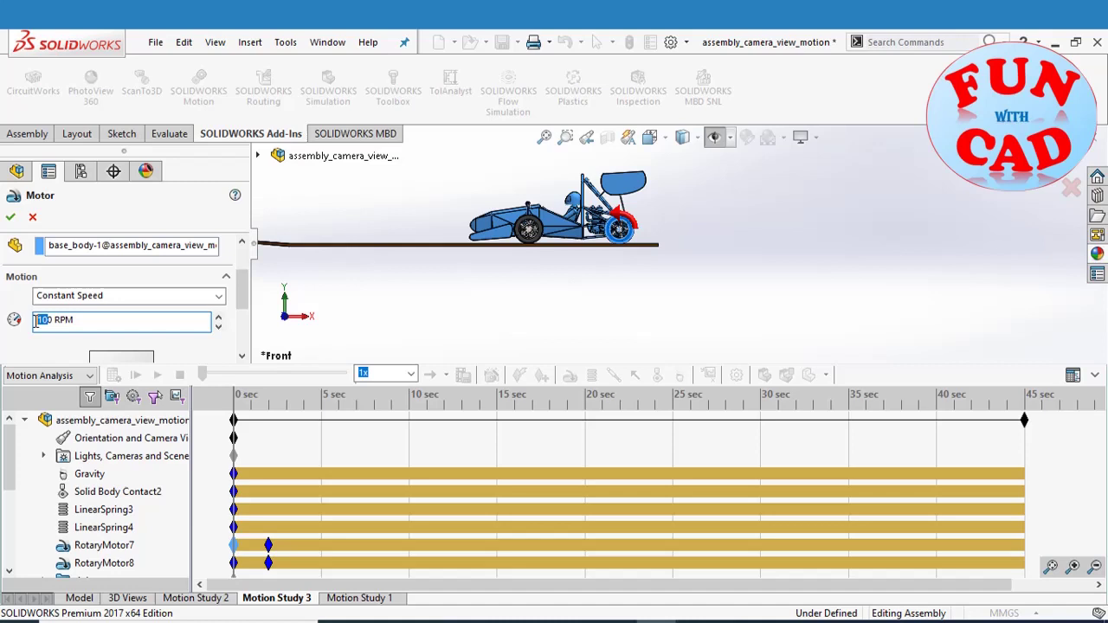
pyautogui.click(10, 217)
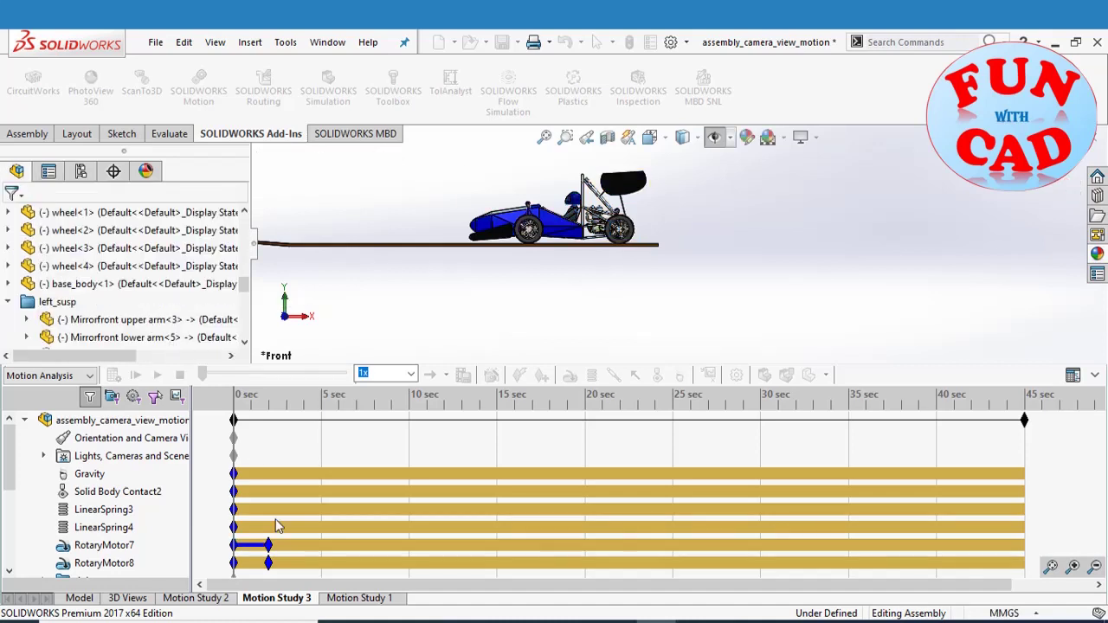
# - Replace the constant speed value of RotaryMotor8 at 0 seconds in the same way
pyautogui.rightClick(126, 563)
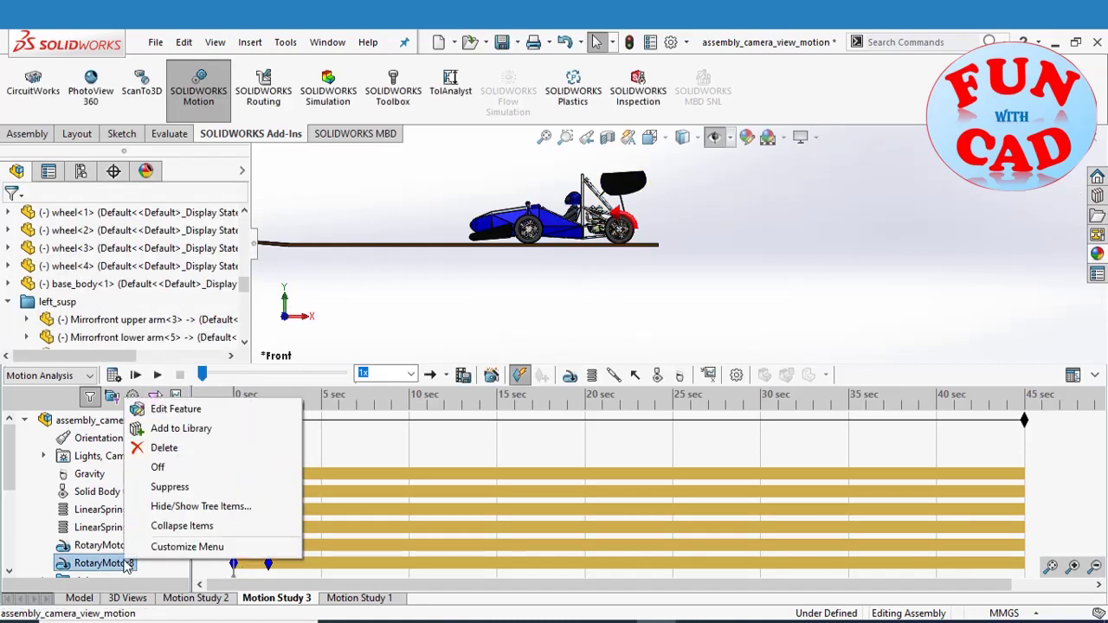
pyautogui.click(181, 409)
pyautogui.scroll(-2, 242, 275)
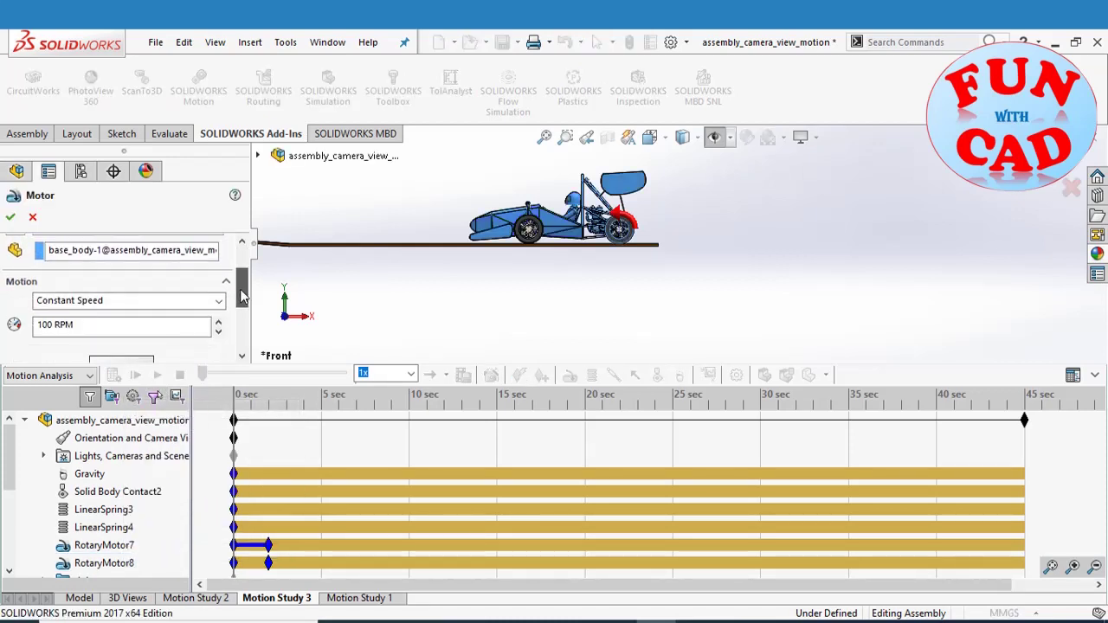
pyautogui.moveTo(50, 325); pyautogui.dragTo(33, 325)
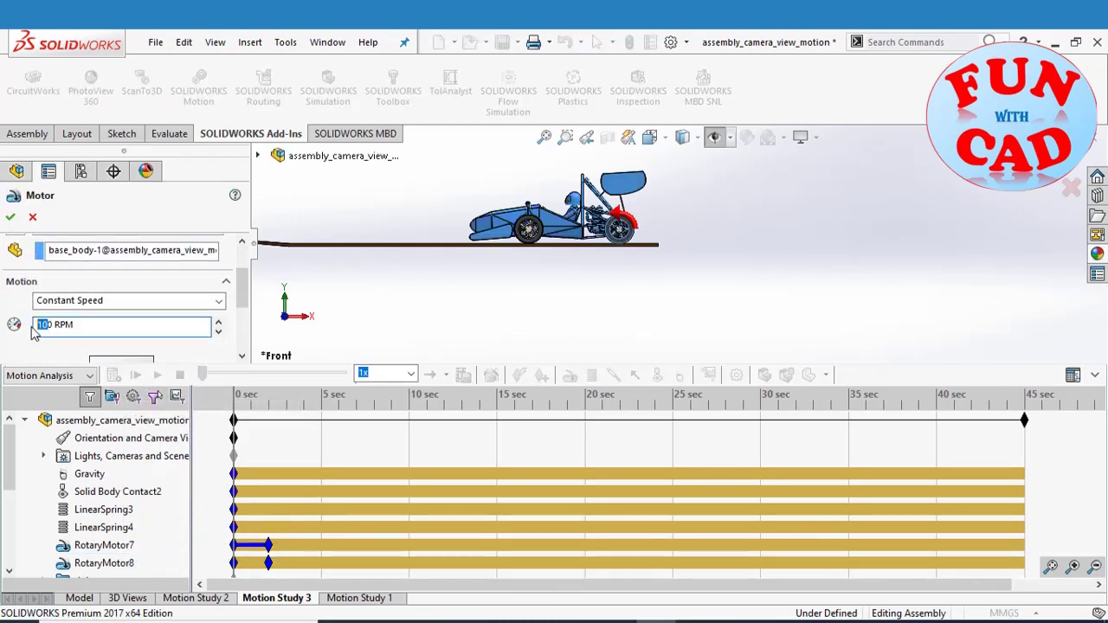
pyautogui.click(10, 217)
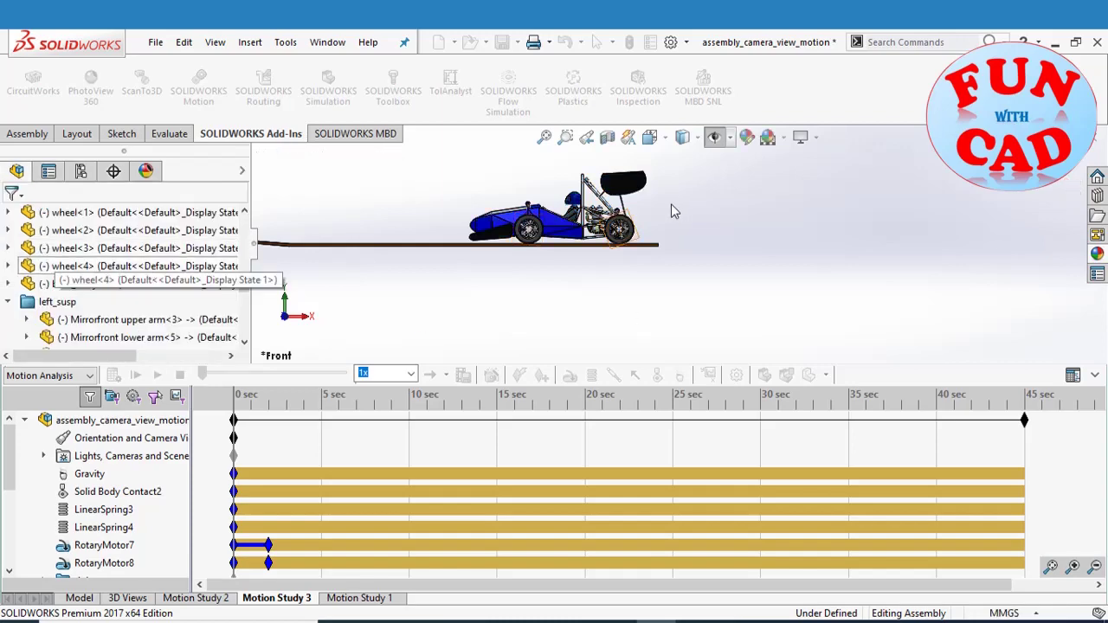
# - Add a new camera to the assembly's scene and make its type Floating
pyautogui.scroll(-4, 656, 218)
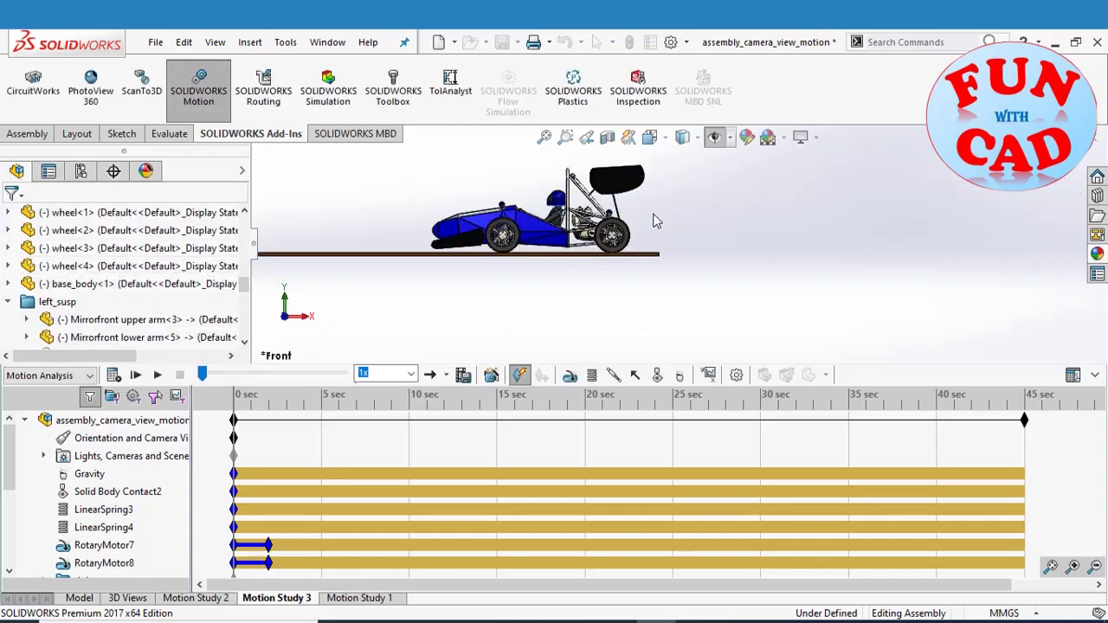
pyautogui.rightClick(97, 447)
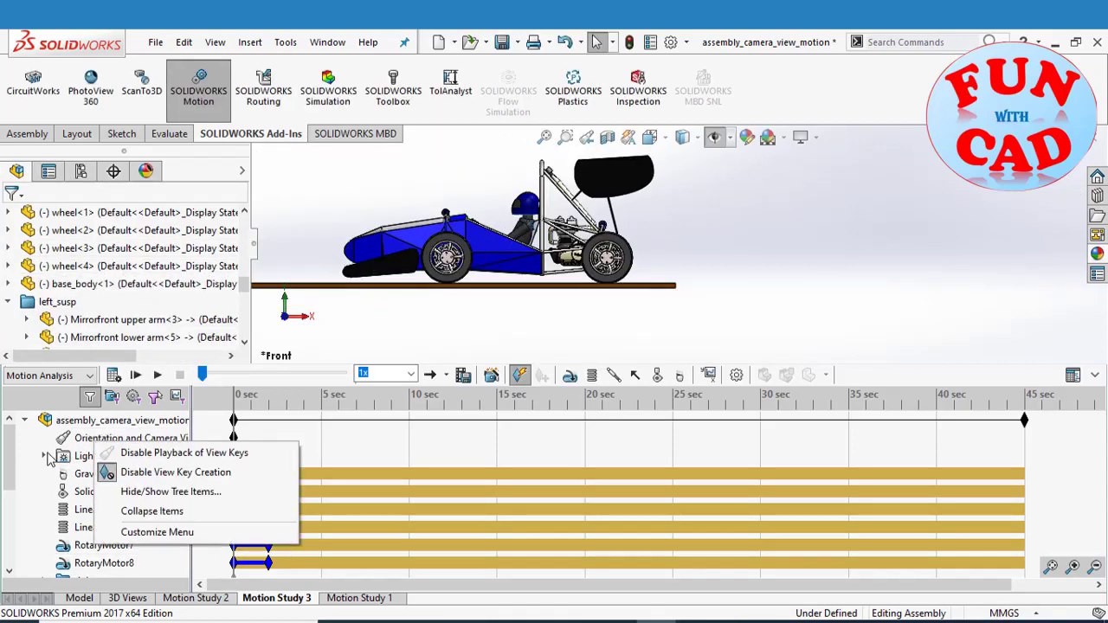
pyautogui.click(45, 456)
pyautogui.rightClick(91, 456)
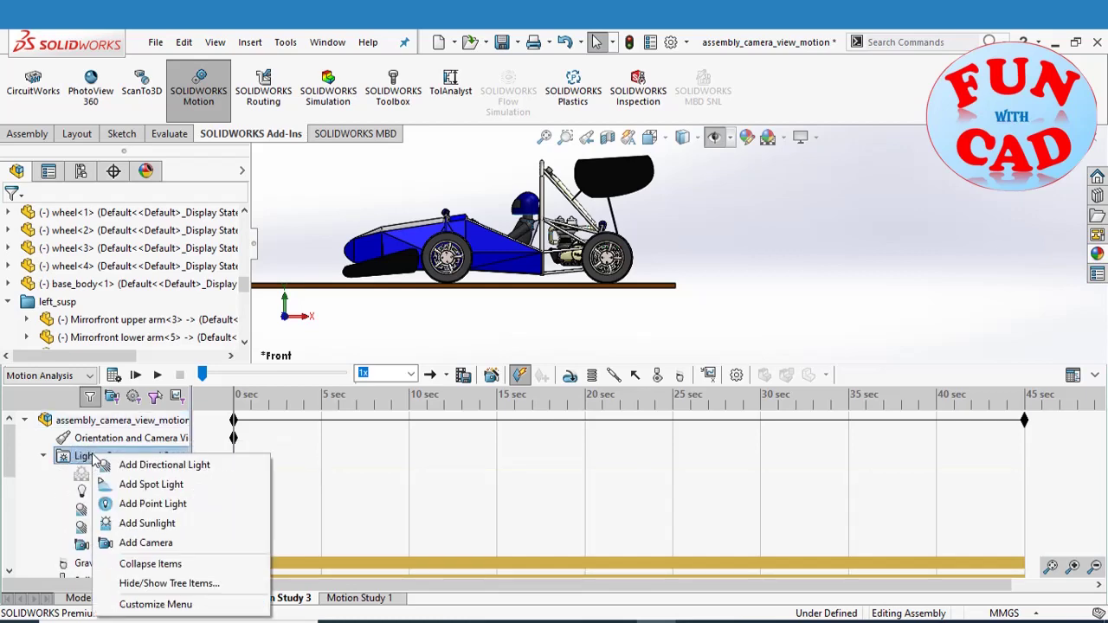
pyautogui.click(122, 543)
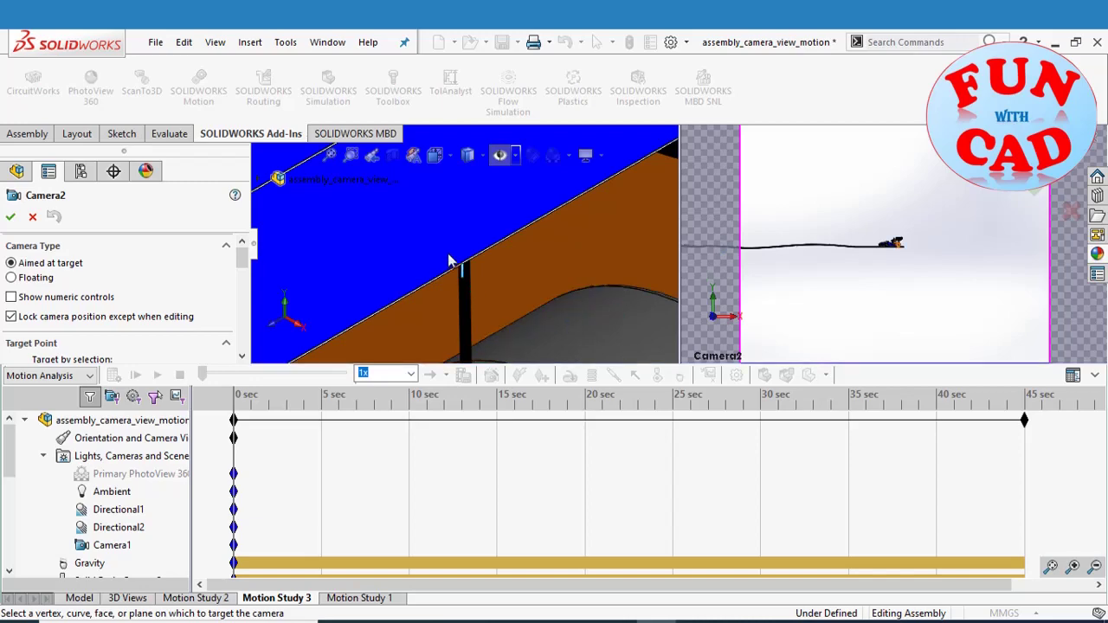
pyautogui.click(11, 278)
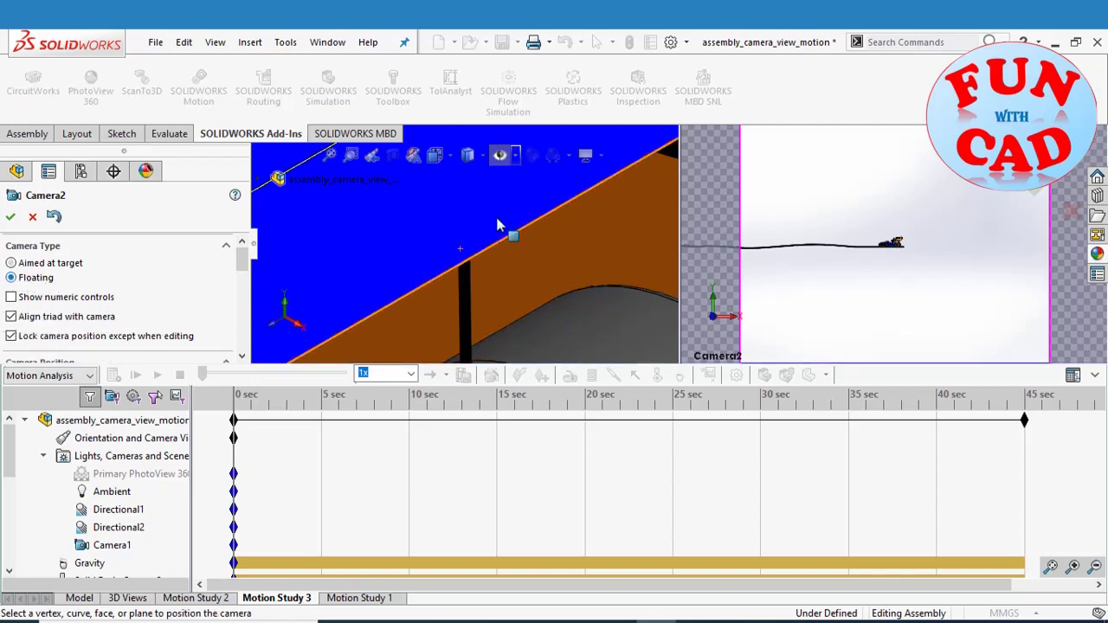
# - Position the camera by selection on the visor edge of the driver's helmet, about 30% along the edge
pyautogui.scroll(6, 521, 321)
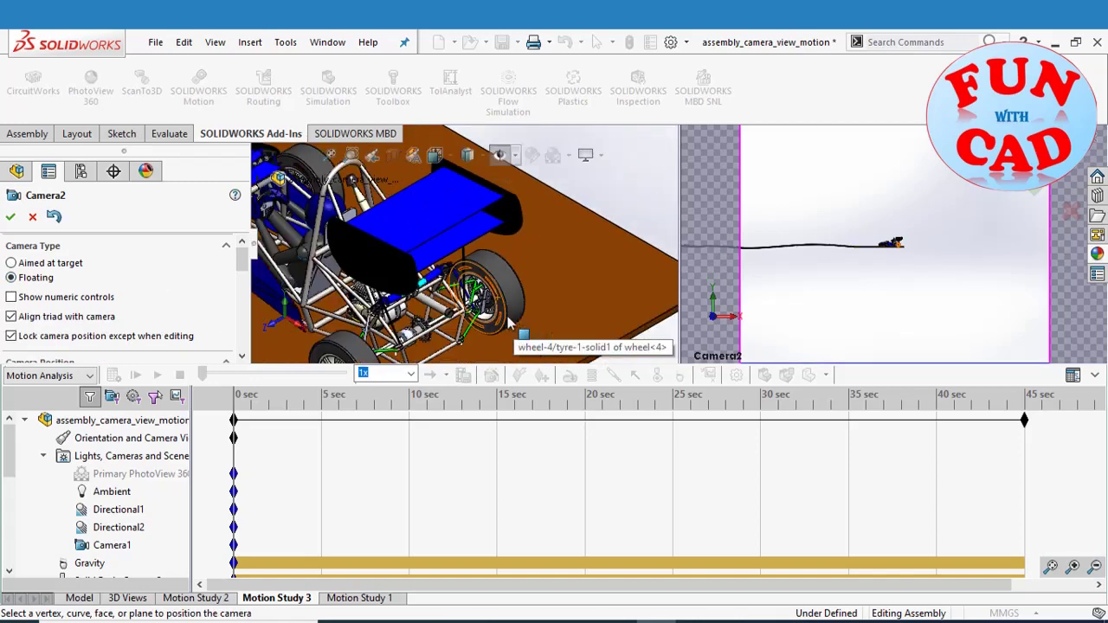
pyautogui.scroll(3, 513, 339)
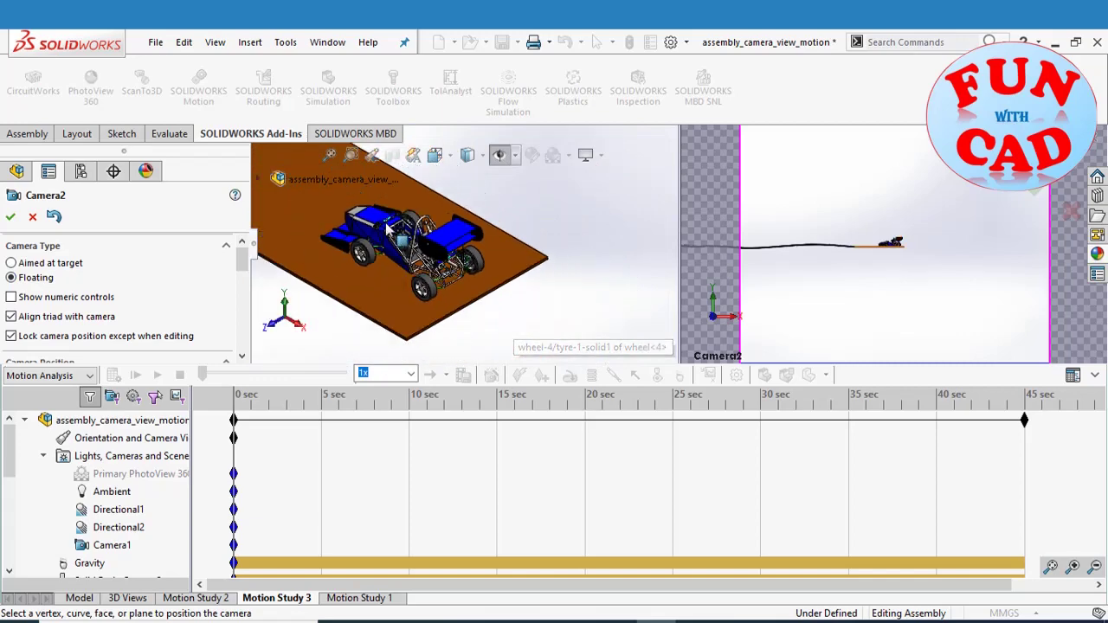
pyautogui.scroll(-4, 396, 234)
pyautogui.moveTo(396, 233); pyautogui.dragTo(430, 251, button='middle')
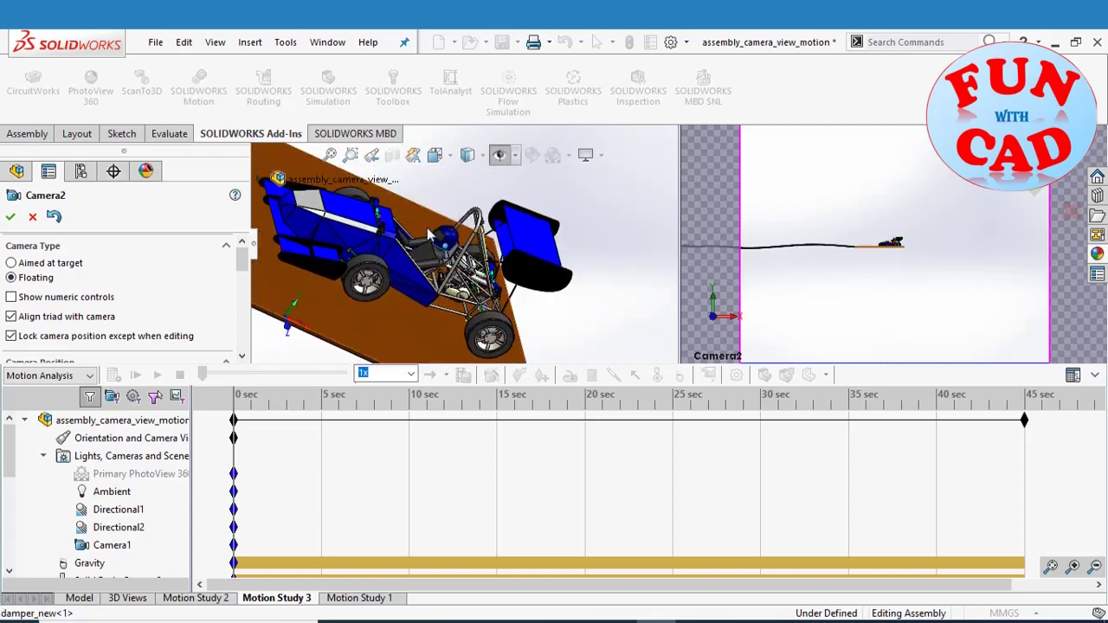
pyautogui.scroll(-5, 430, 251)
pyautogui.scroll(-3, 97, 304)
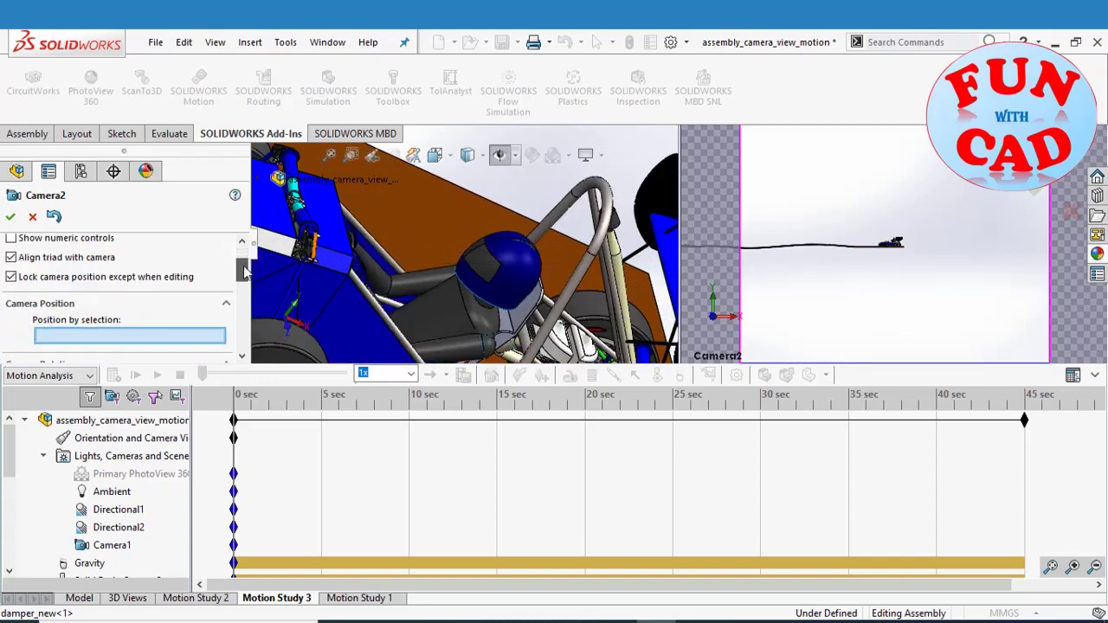
pyautogui.click(478, 250)
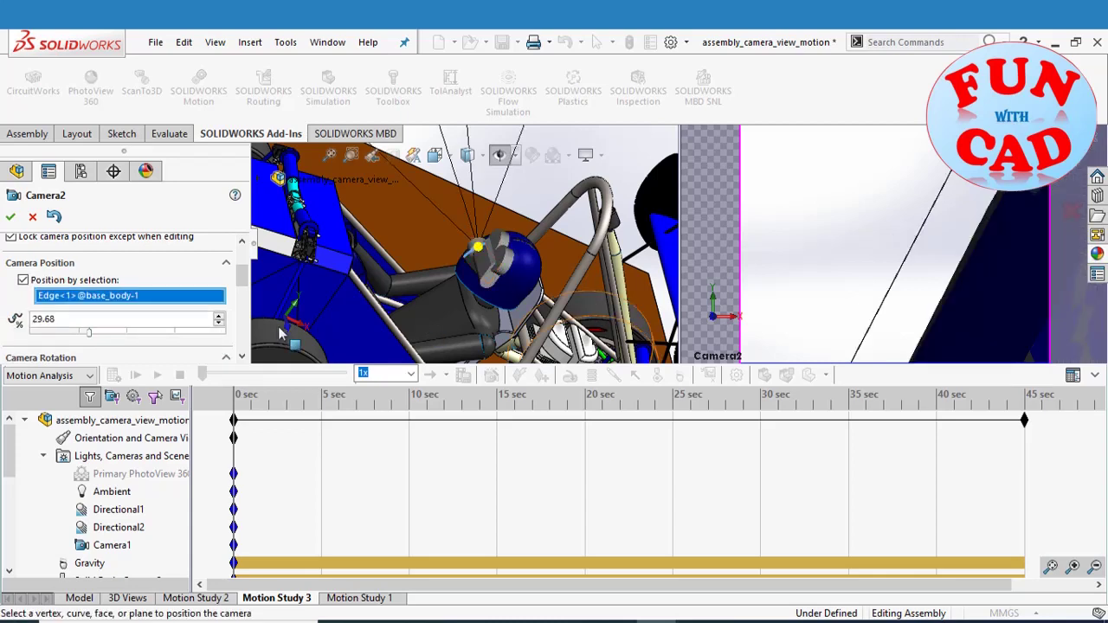
# - Set the camera's first rotation angle to -90deg so it looks forward along the track
pyautogui.scroll(-3, 244, 286)
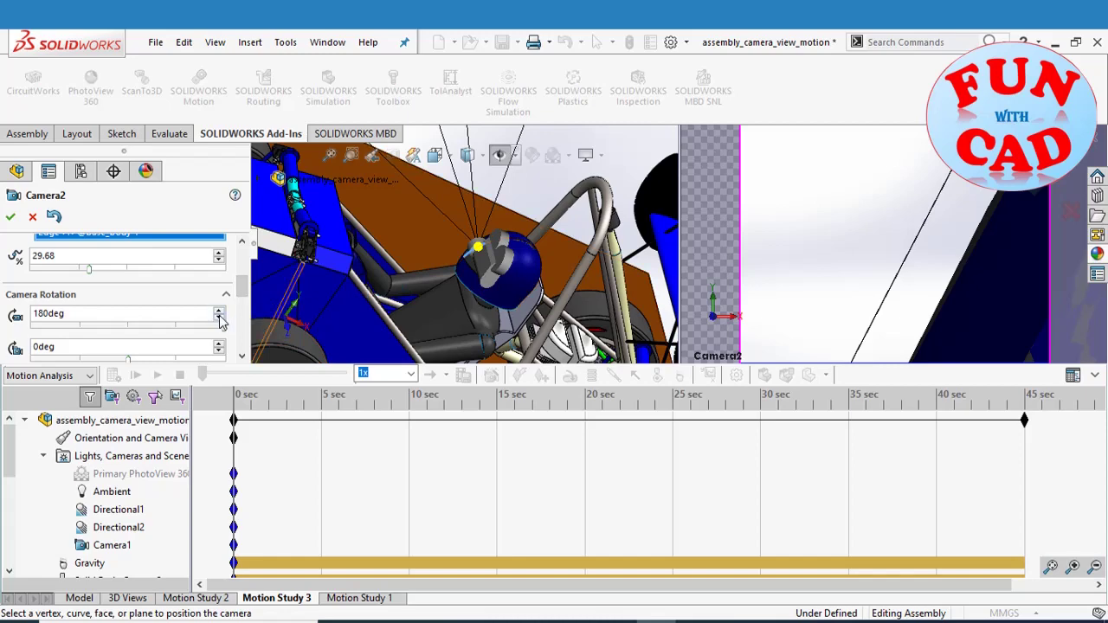
pyautogui.click(1095, 378)
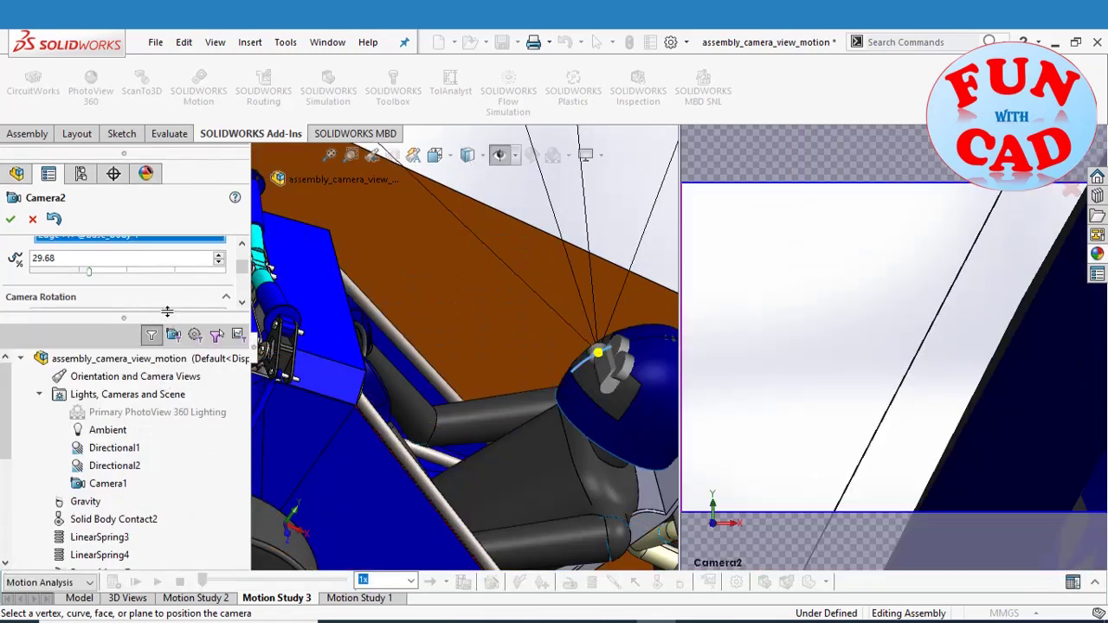
pyautogui.moveTo(168, 312); pyautogui.dragTo(162, 418)
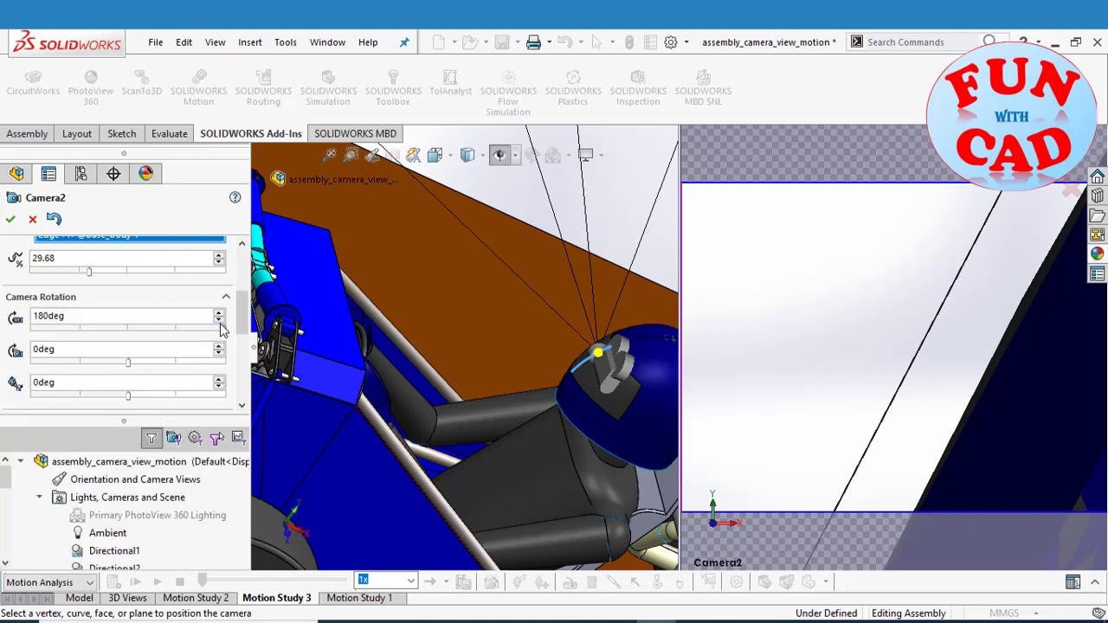
pyautogui.moveTo(219, 322); pyautogui.dragTo(80, 335)
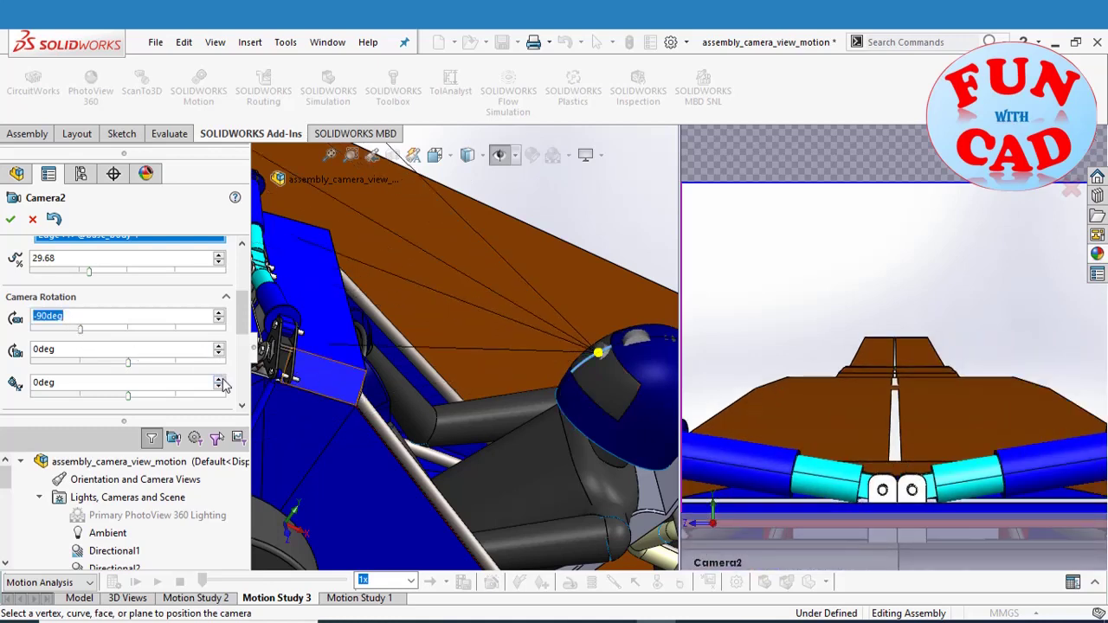
# - Give the camera's field of view a 24mm Wide Angle lens and a 16 : 9 aspect ratio
pyautogui.moveTo(239, 326); pyautogui.dragTo(247, 362)
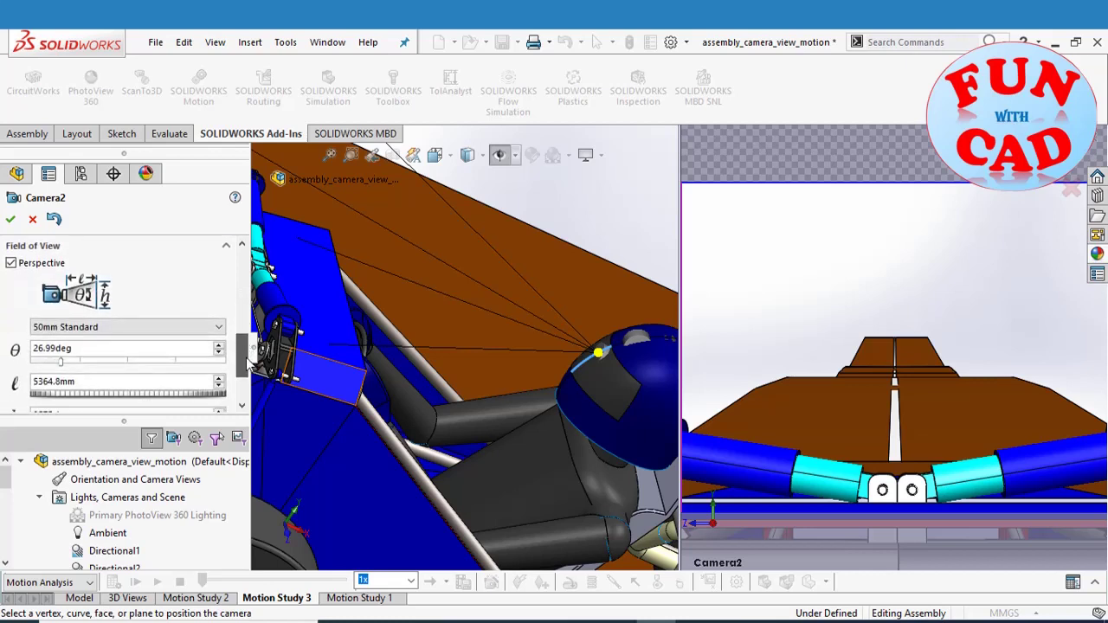
pyautogui.click(205, 334)
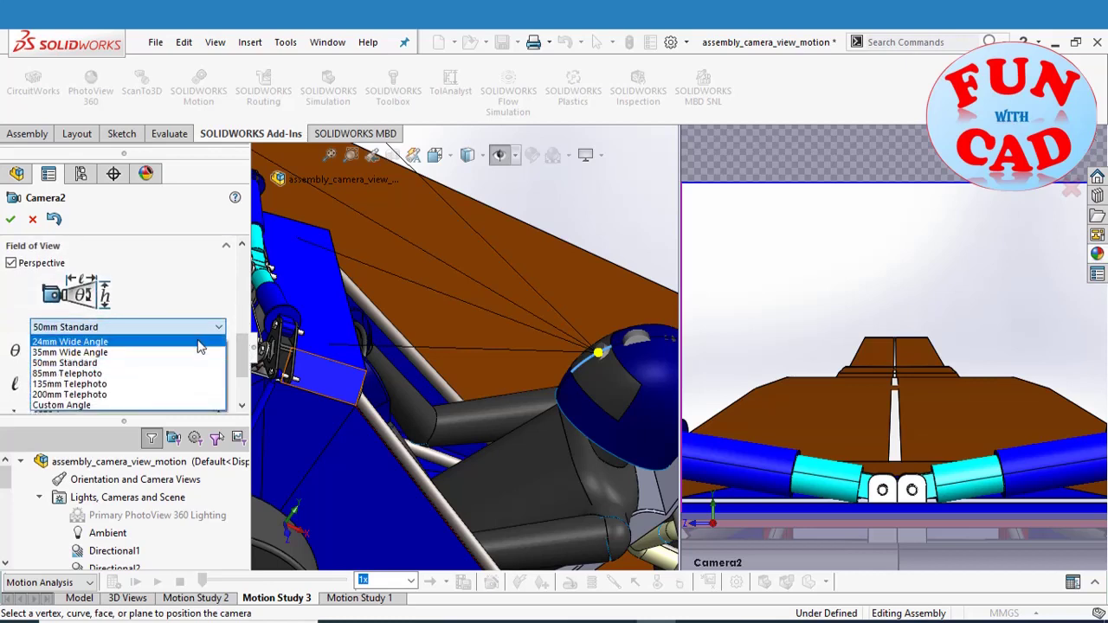
pyautogui.click(197, 344)
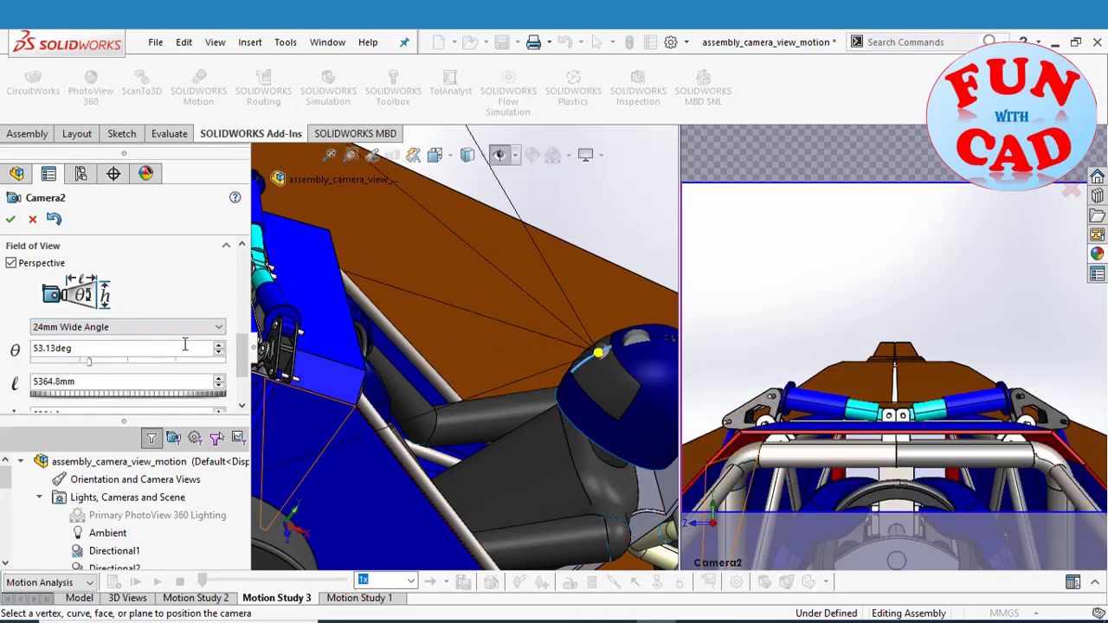
pyautogui.scroll(-3, 245, 355)
pyautogui.click(218, 379)
pyautogui.click(154, 426)
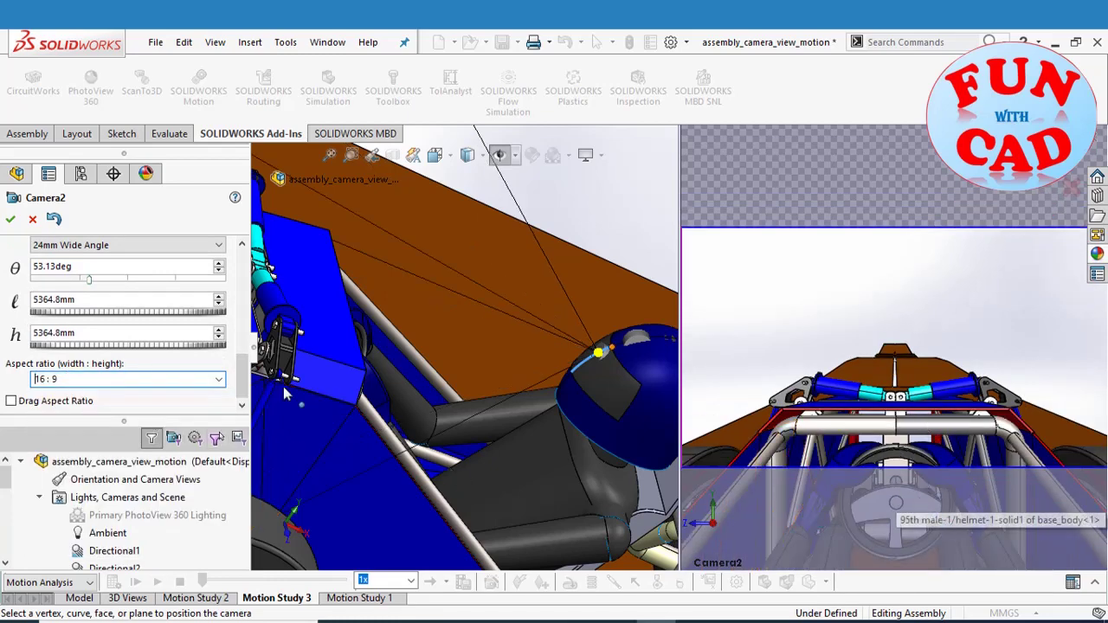
# - Tilt the camera by setting its second rotation angle to -5.4deg
pyautogui.moveTo(245, 384); pyautogui.dragTo(245, 329)
pyautogui.click(218, 327)
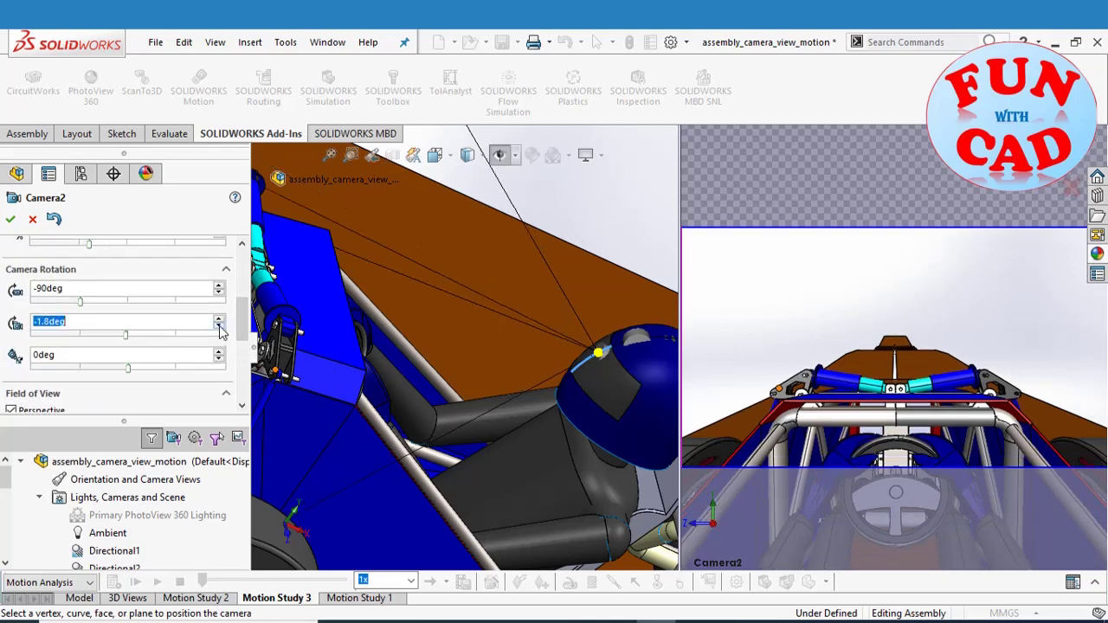
pyautogui.click(219, 326)
pyautogui.click(218, 326)
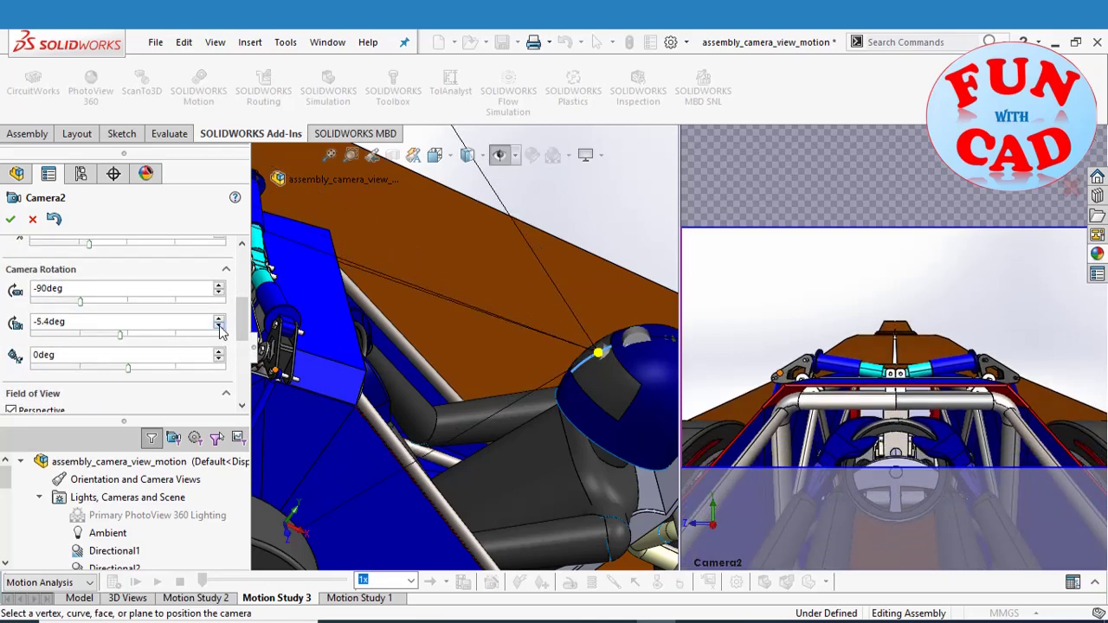
# - Set the camera's second rotation angle to -9deg and accept the camera settings
pyautogui.click(218, 326)
pyautogui.click(218, 327)
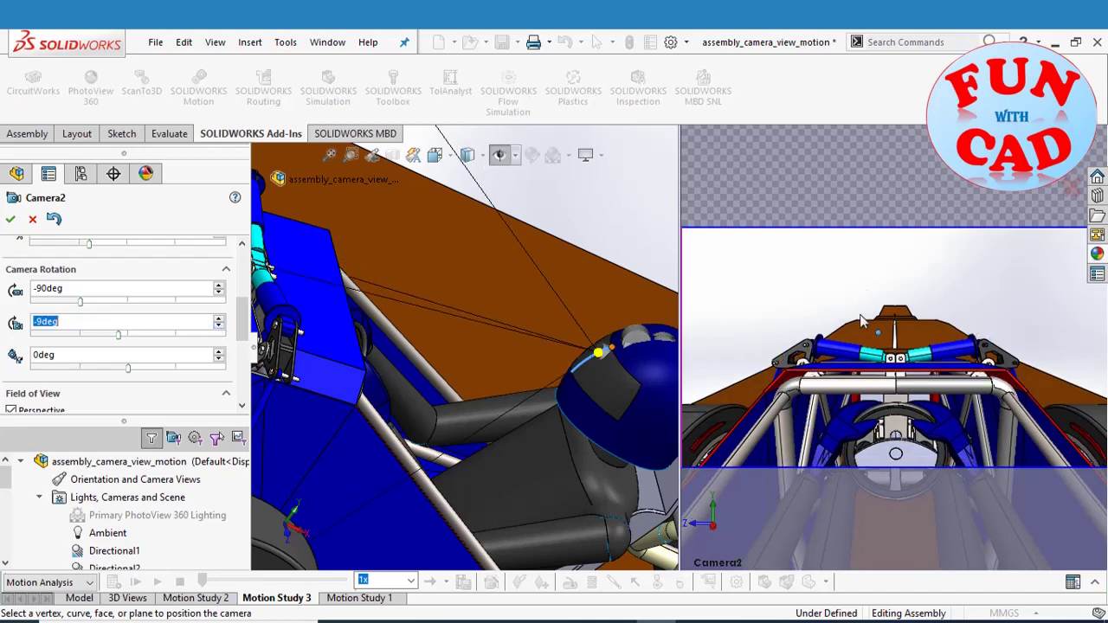
pyautogui.click(10, 220)
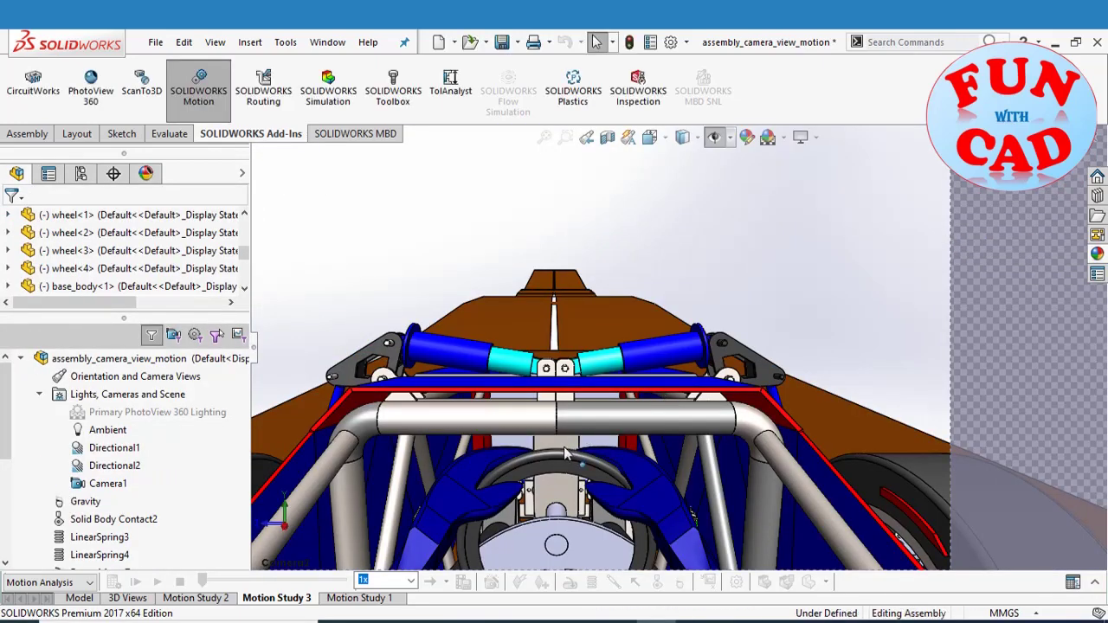
# - Expand the motion study timeline and calculate the 45-second Motion Analysis of the car on the track
pyautogui.click(1096, 585)
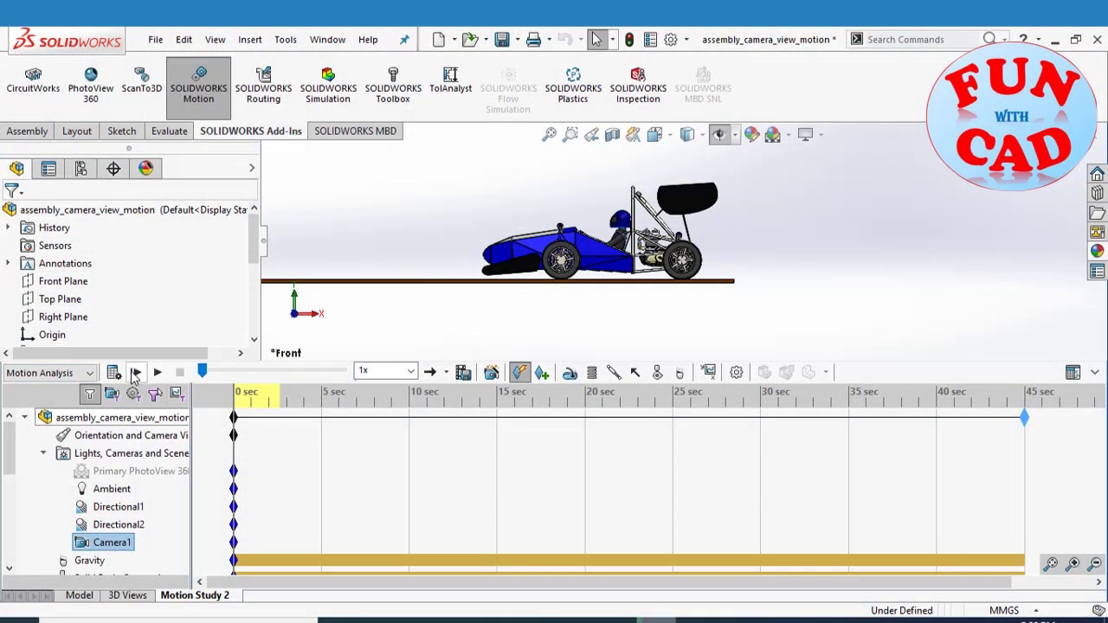
pyautogui.click(122, 370)
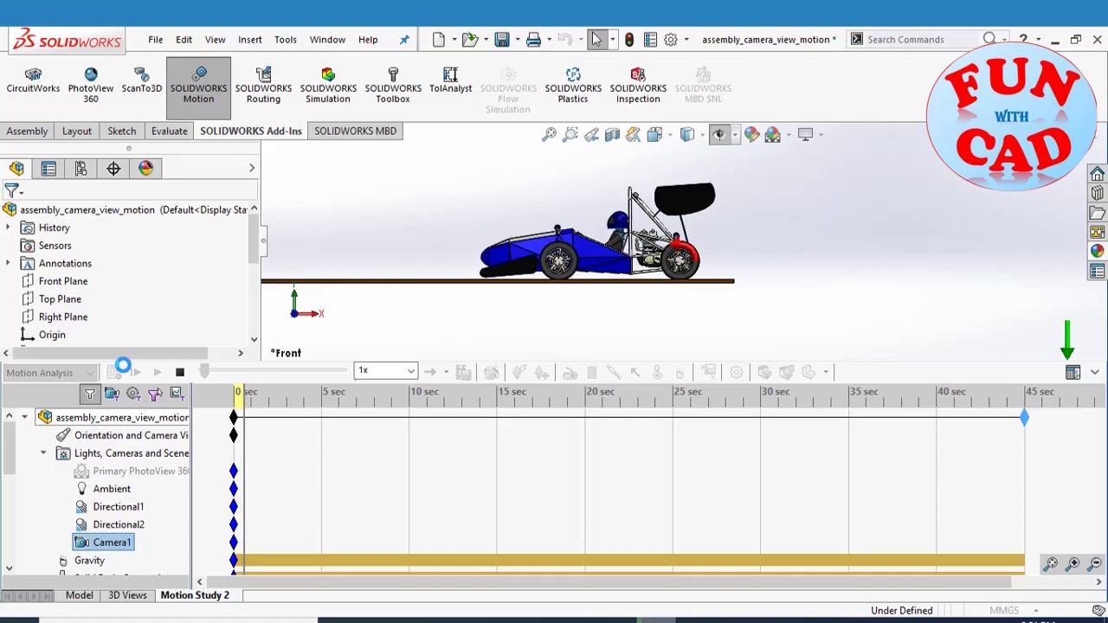
pyautogui.scroll(-2, 532, 249)
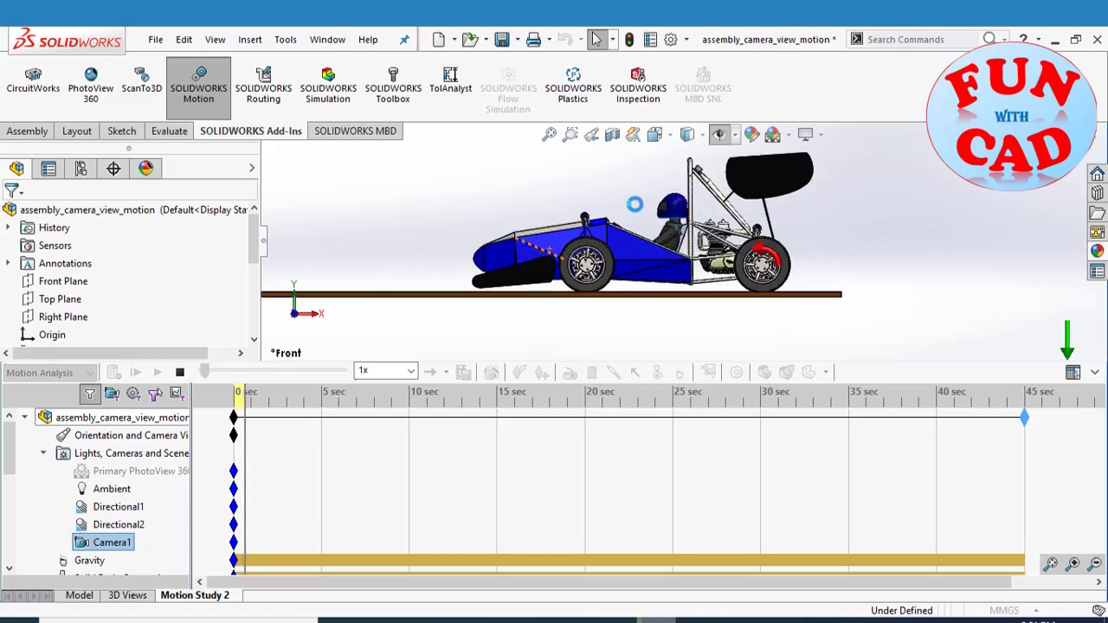
pyautogui.scroll(-1, 612, 203)
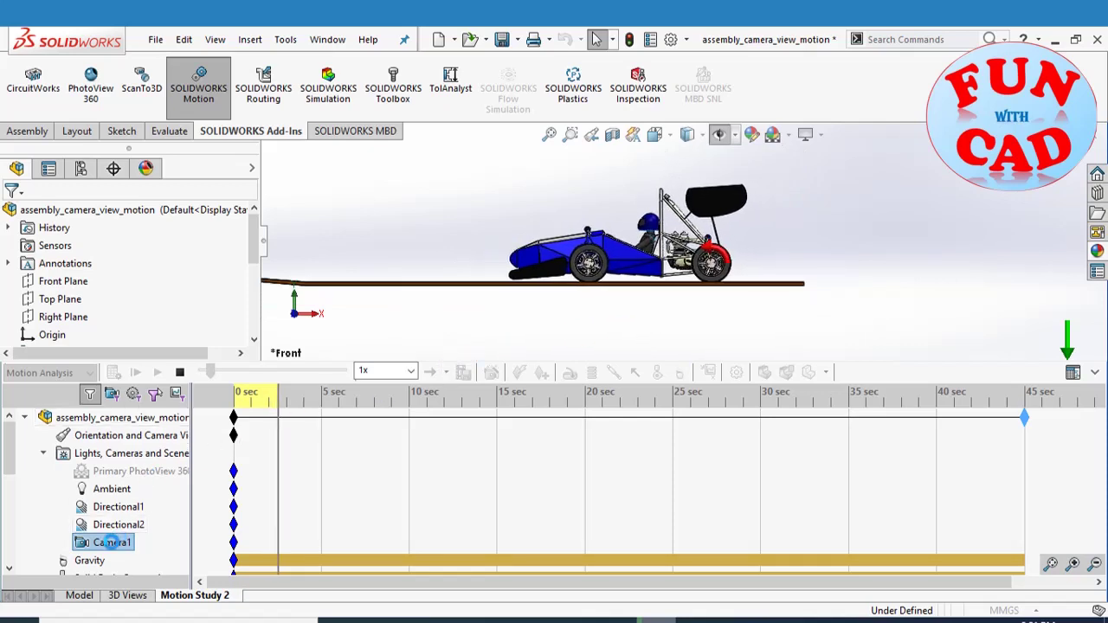
# - Switch the graphics area to the Camera1 view while the motion study is calculating
pyautogui.rightClick(111, 542)
pyautogui.click(166, 470)
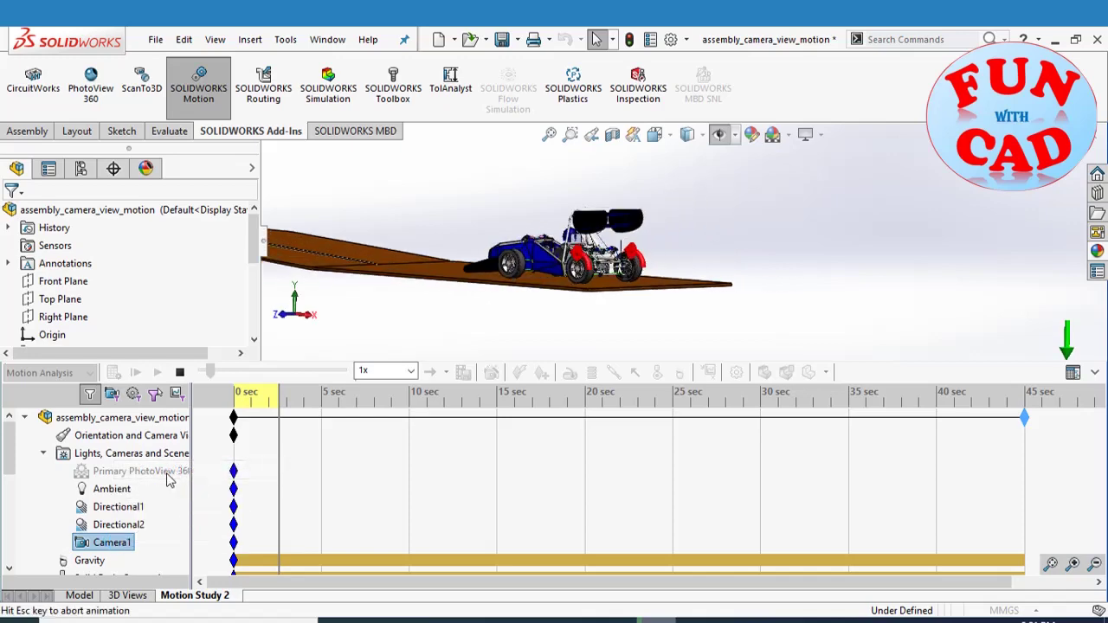